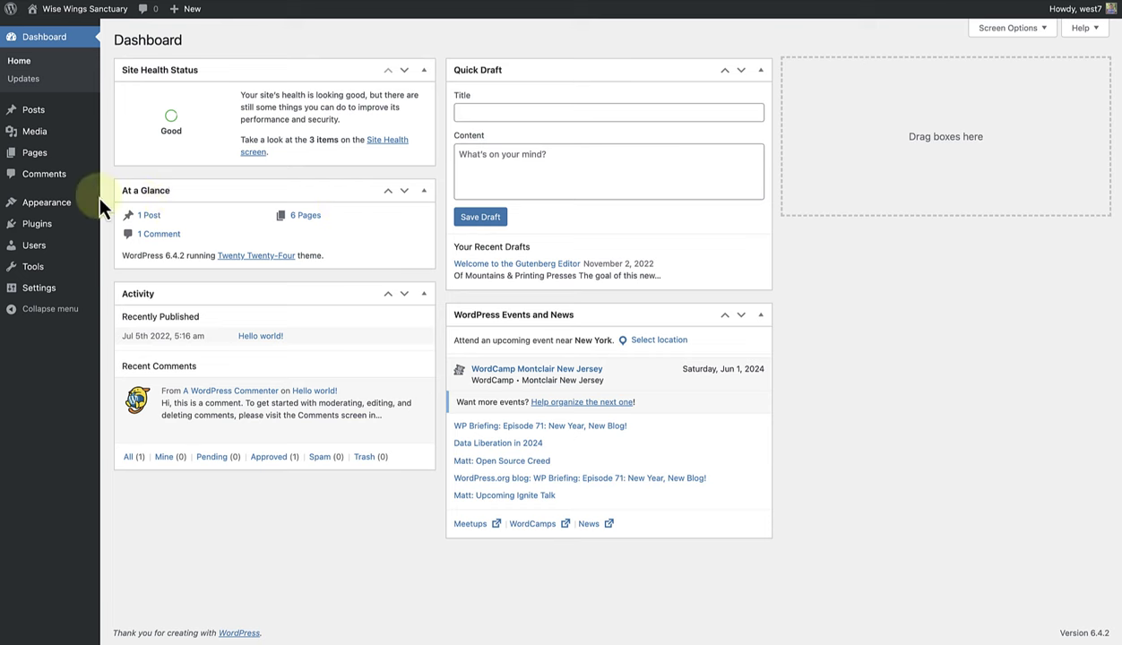
Review the installed themes and the Reading settings for the site's static homepage and posts page
mouse_move(60, 201)
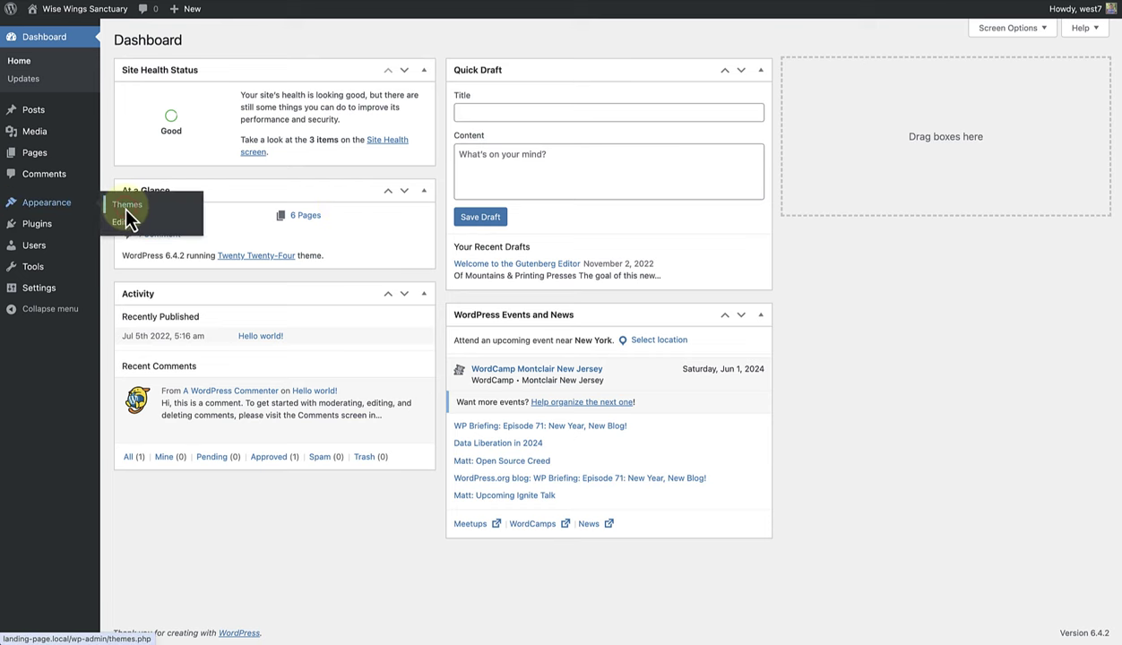
left_click(127, 208)
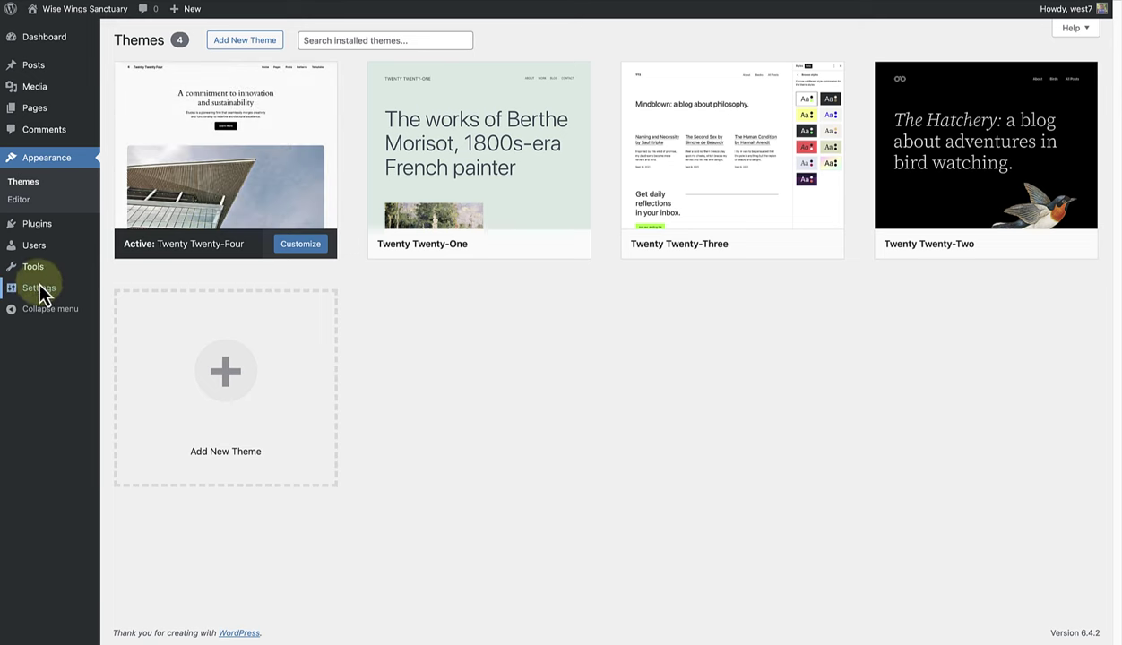
mouse_move(34, 290)
left_click(125, 325)
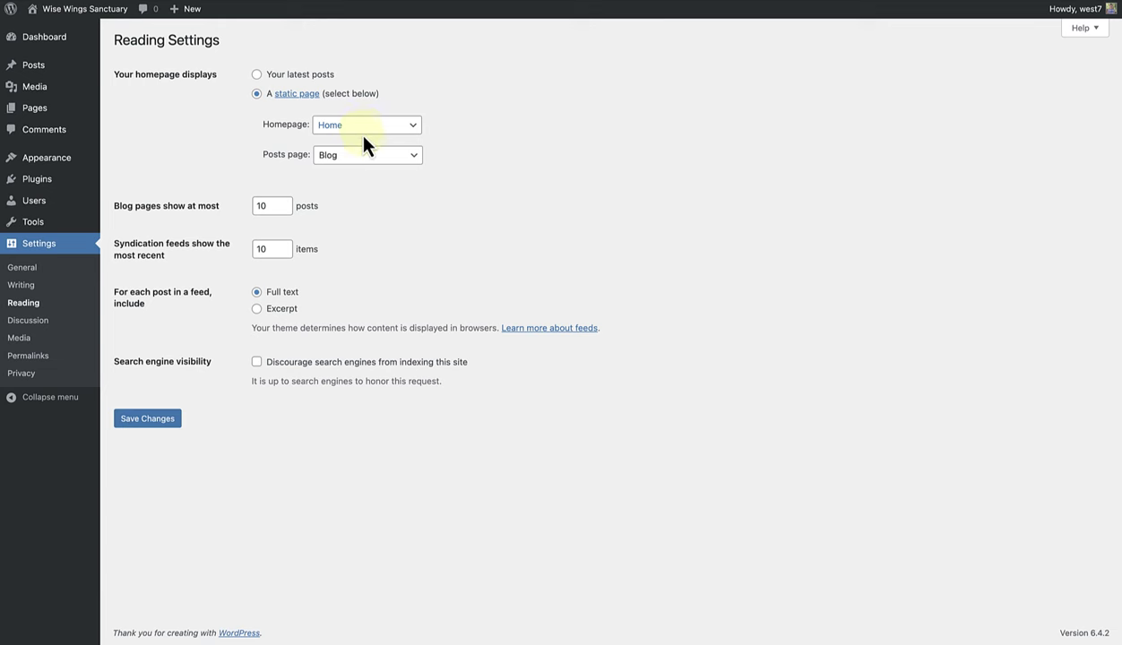
Open the Home front page from the list of all pages
left_click(39, 109)
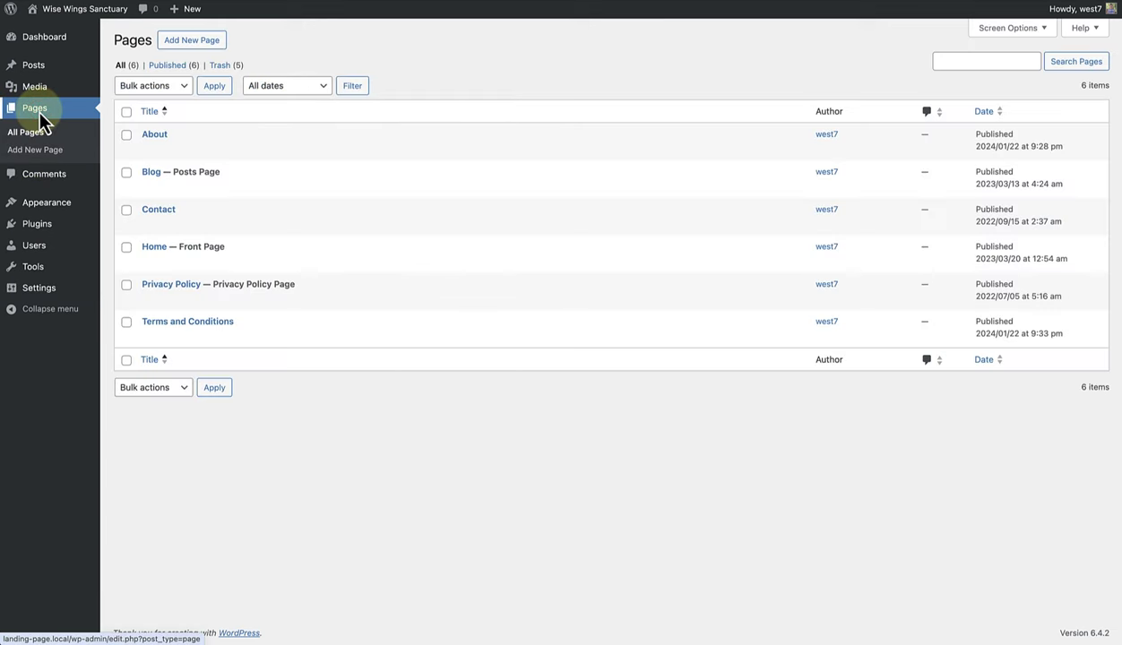
left_click(153, 249)
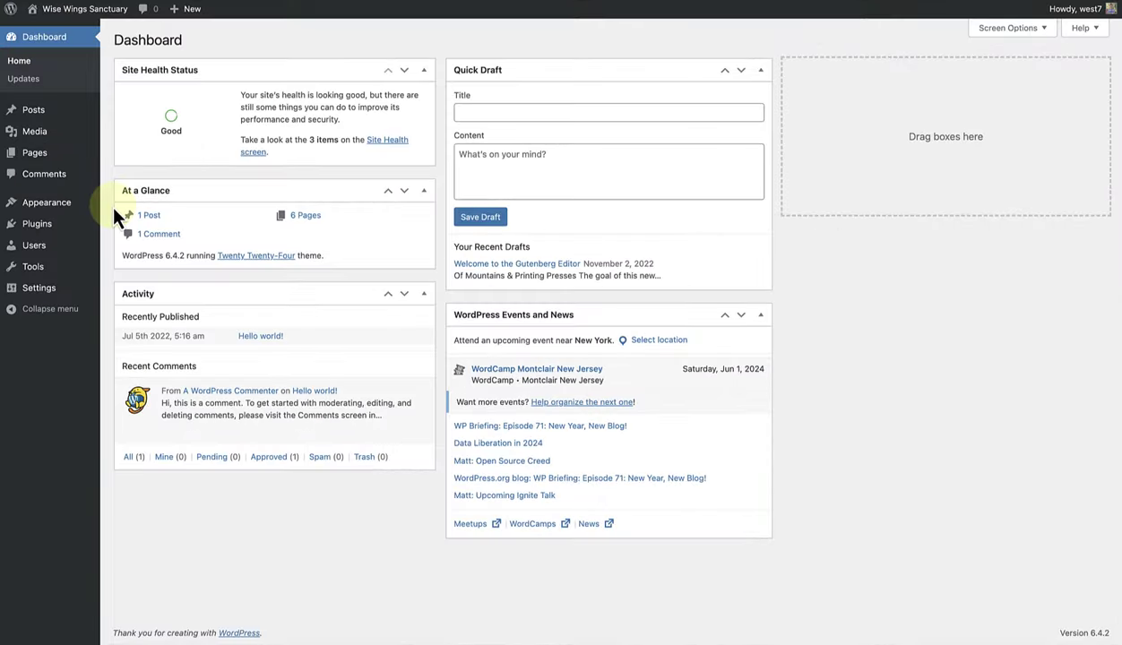
Open the site editor and display its list of templates
mouse_move(55, 202)
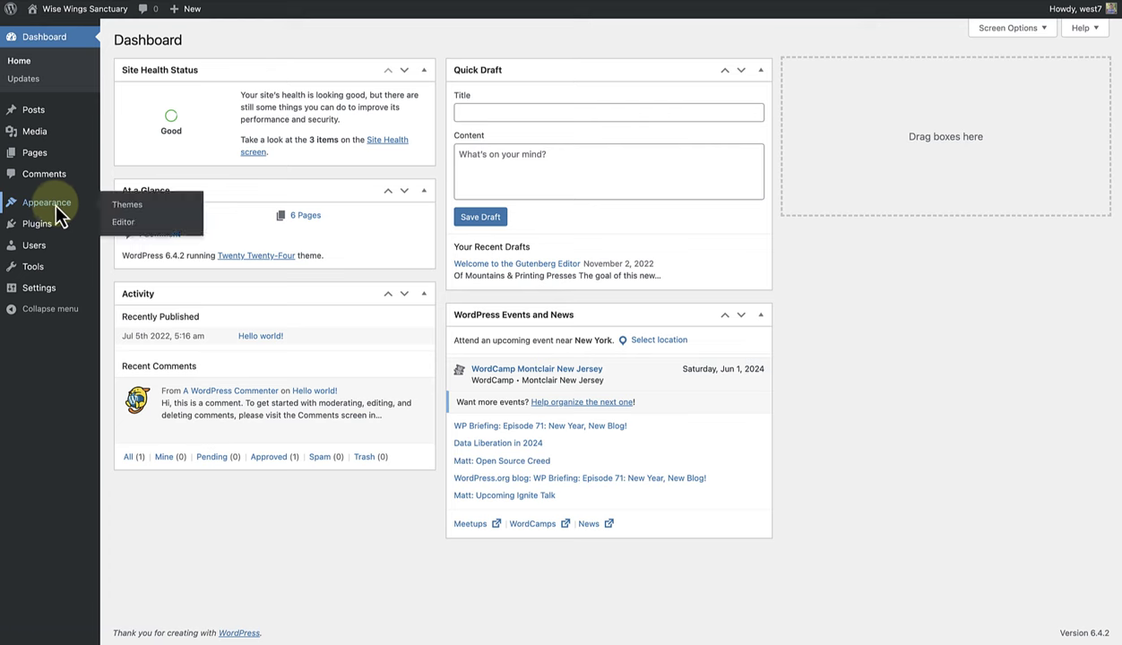
left_click(124, 224)
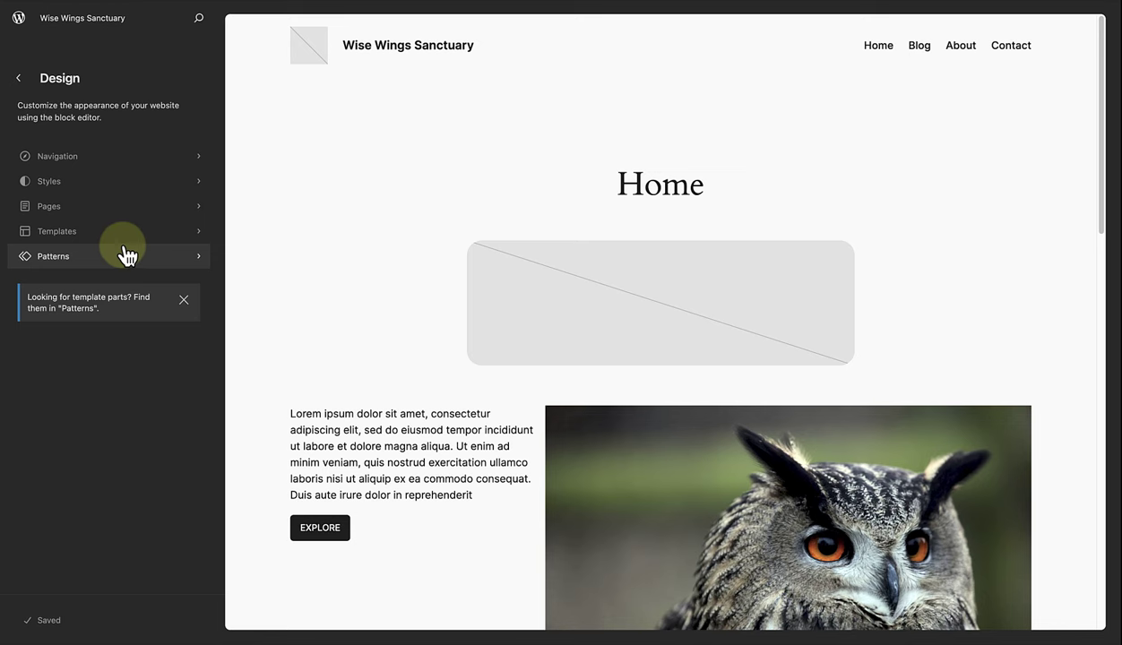
left_click(123, 231)
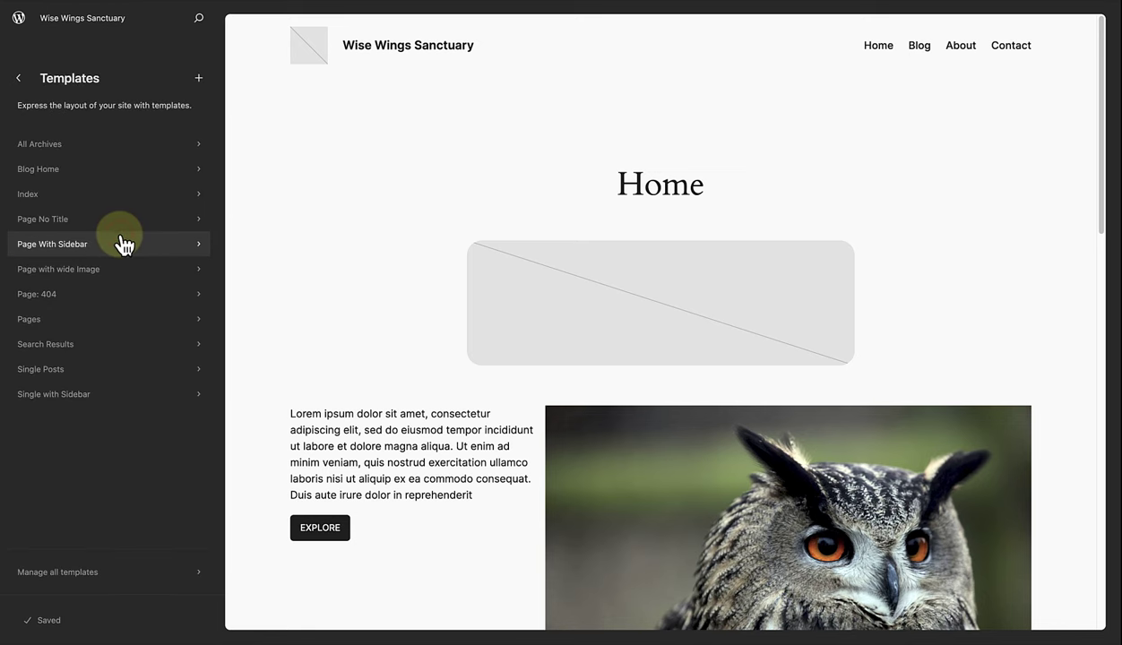
Preview the layouts of the Pages, Page: 404 and Single Posts templates, returning to the template list after each
left_click(97, 322)
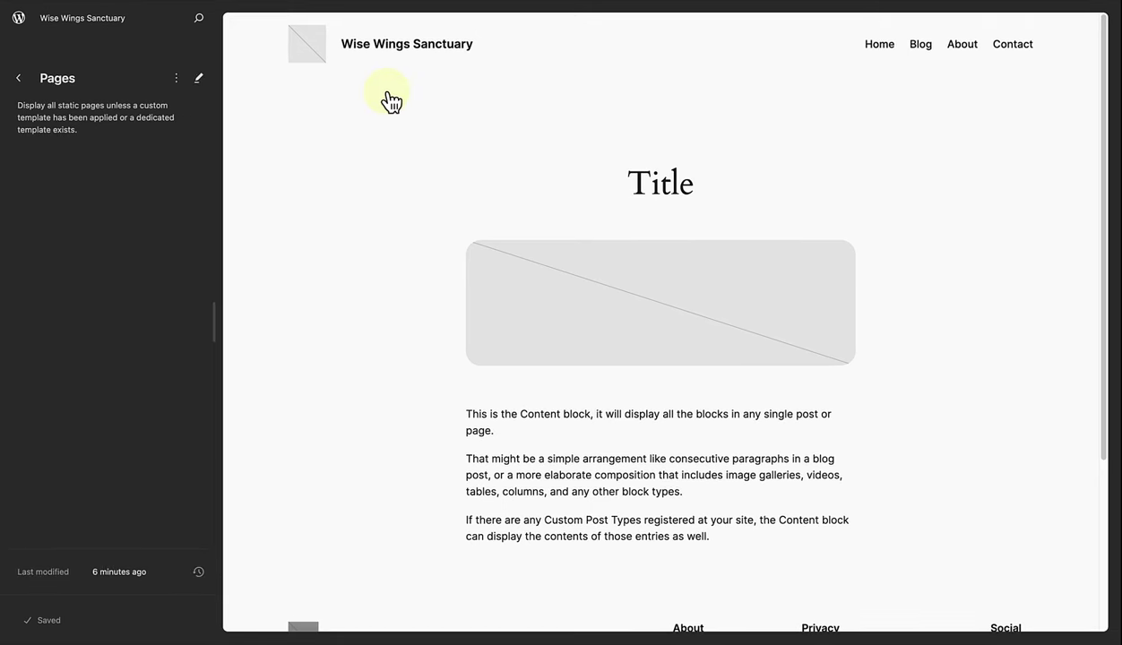
scroll(360, 182, "down", 5)
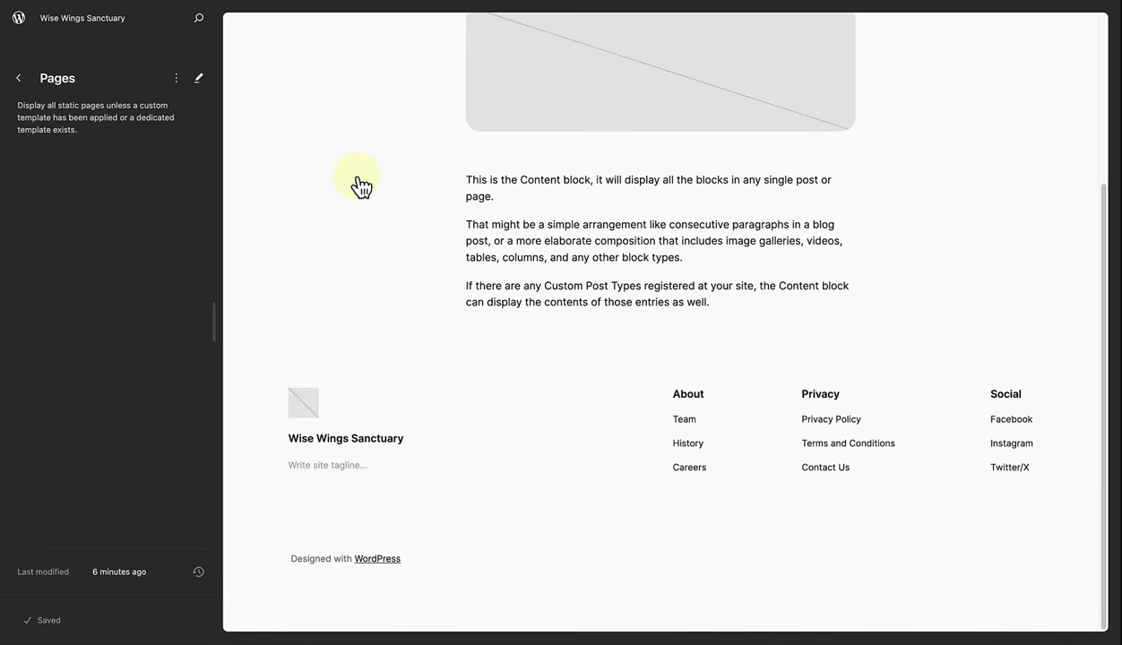
scroll(358, 185, "up", 5)
left_click(20, 78)
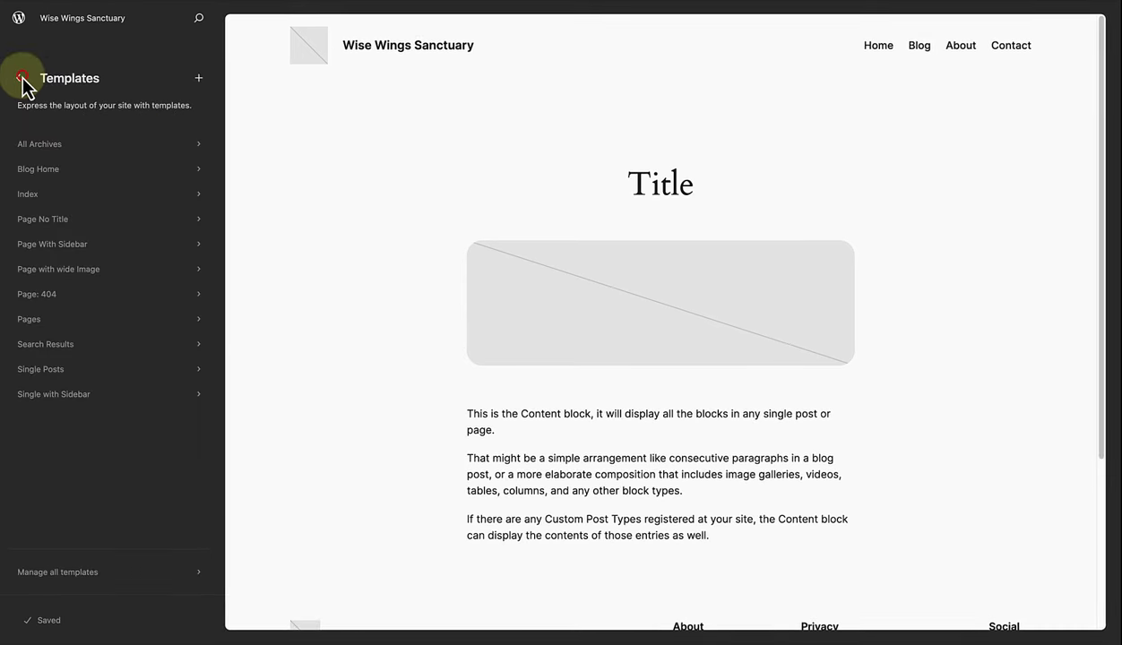
left_click(53, 294)
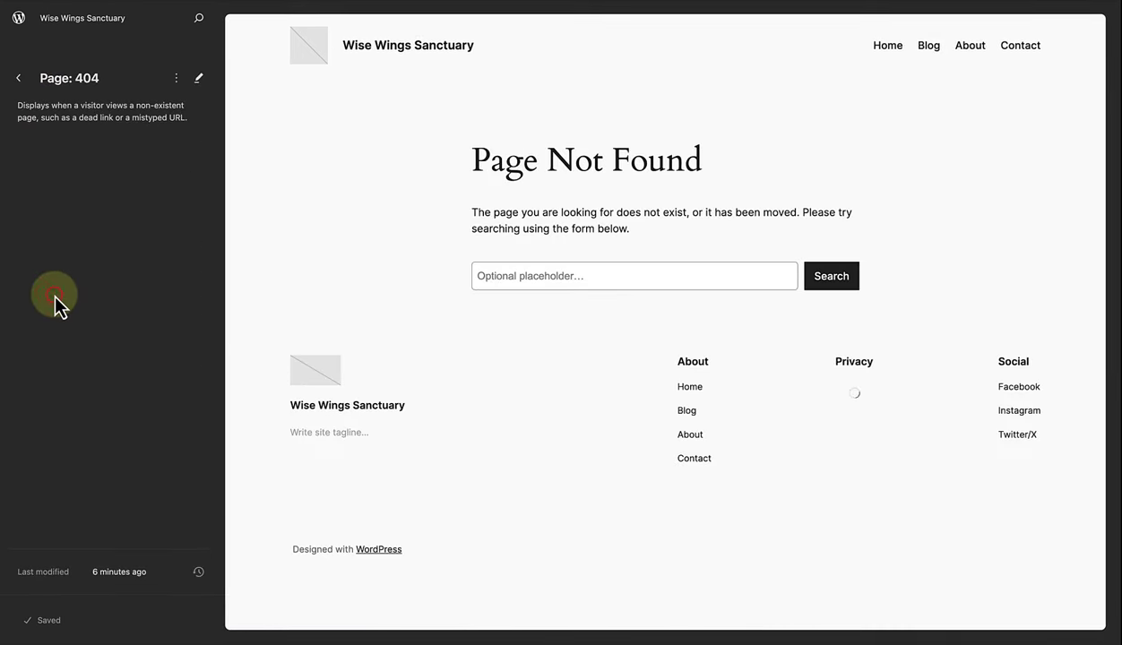
left_click(19, 81)
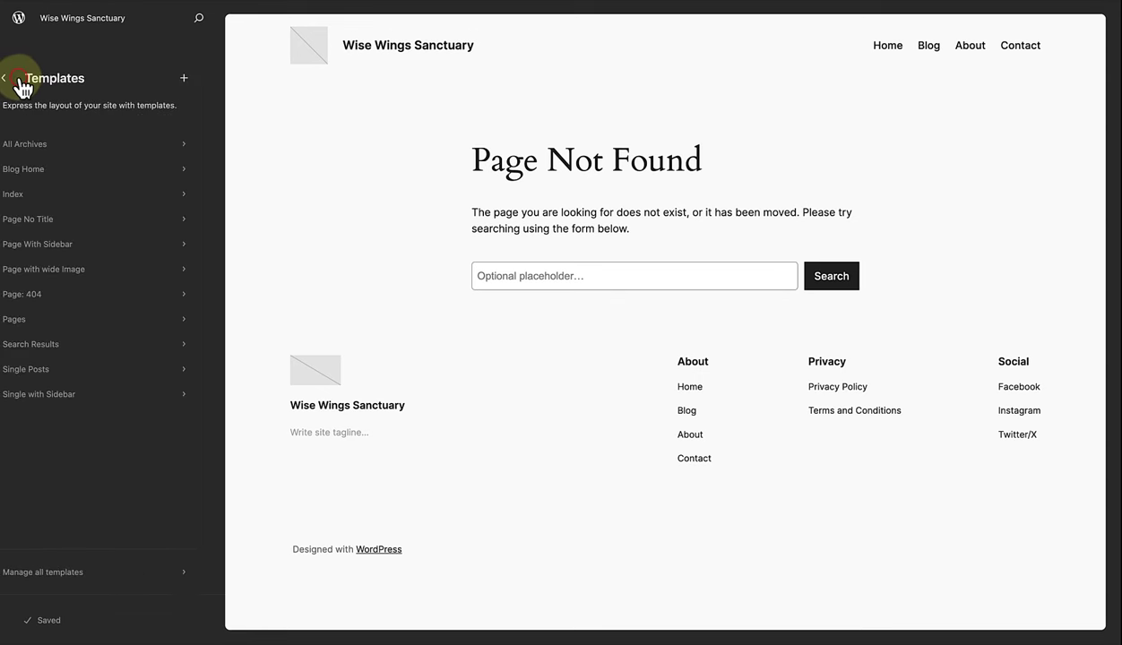
left_click(48, 368)
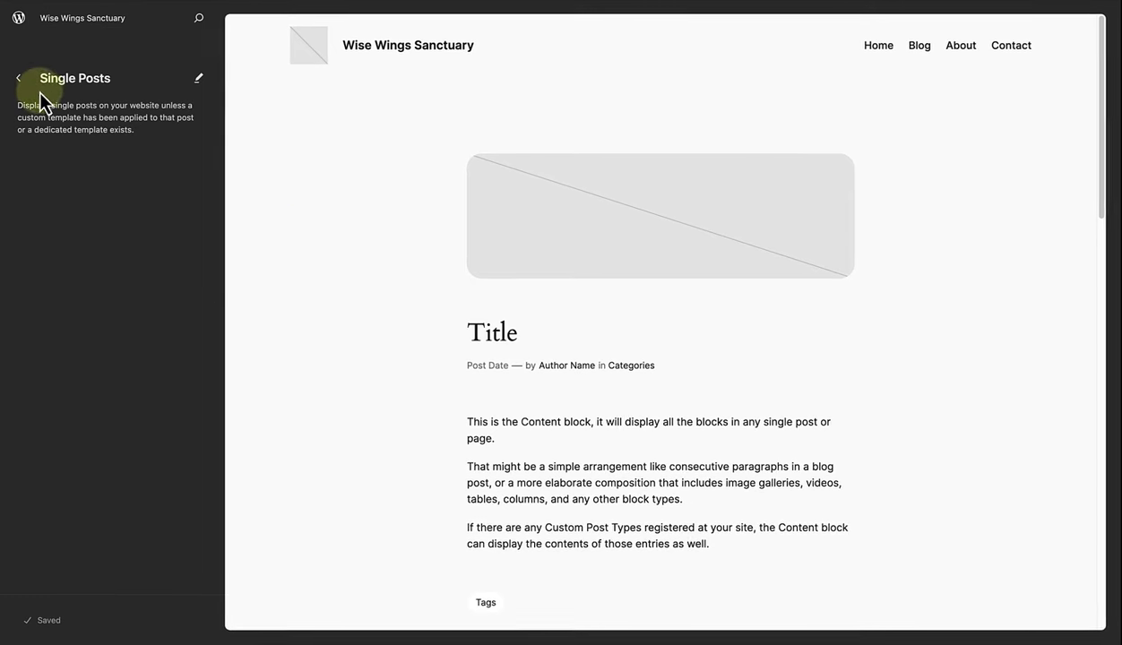
left_click(17, 78)
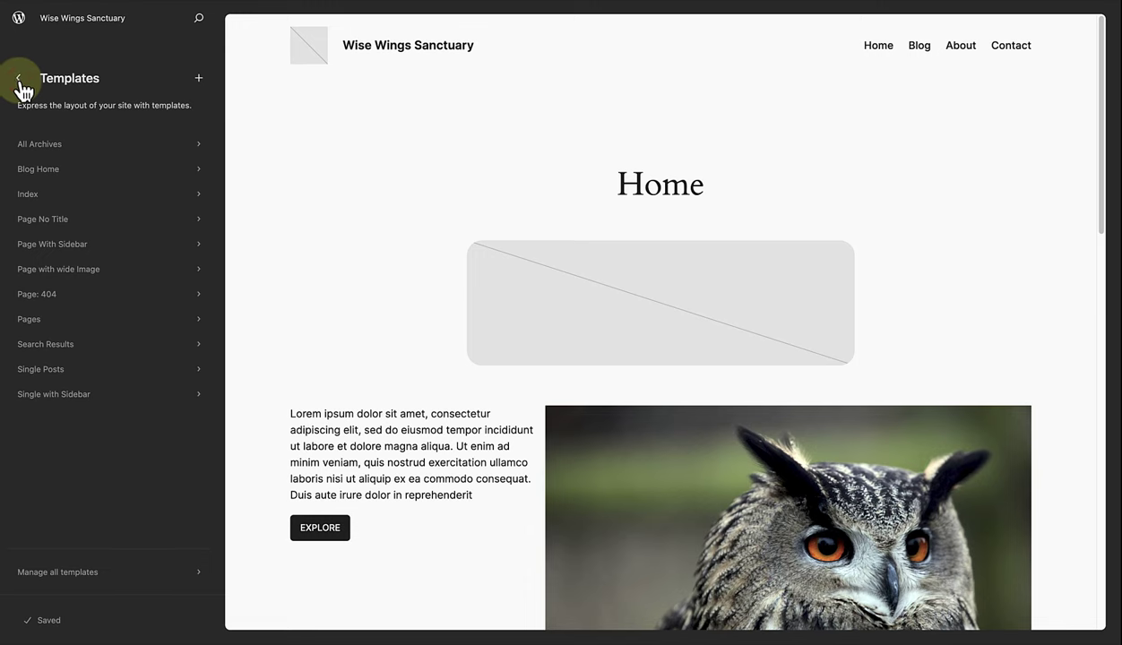
Open the Pages template for editing and select its Header block in List View
left_click(70, 319)
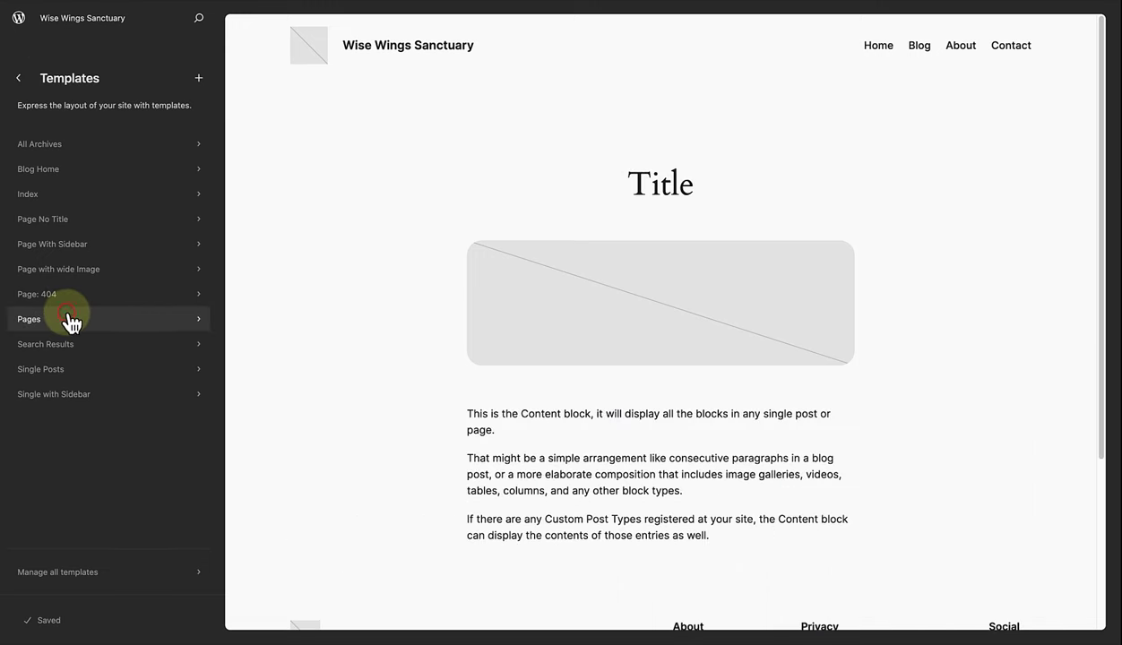
left_click(334, 240)
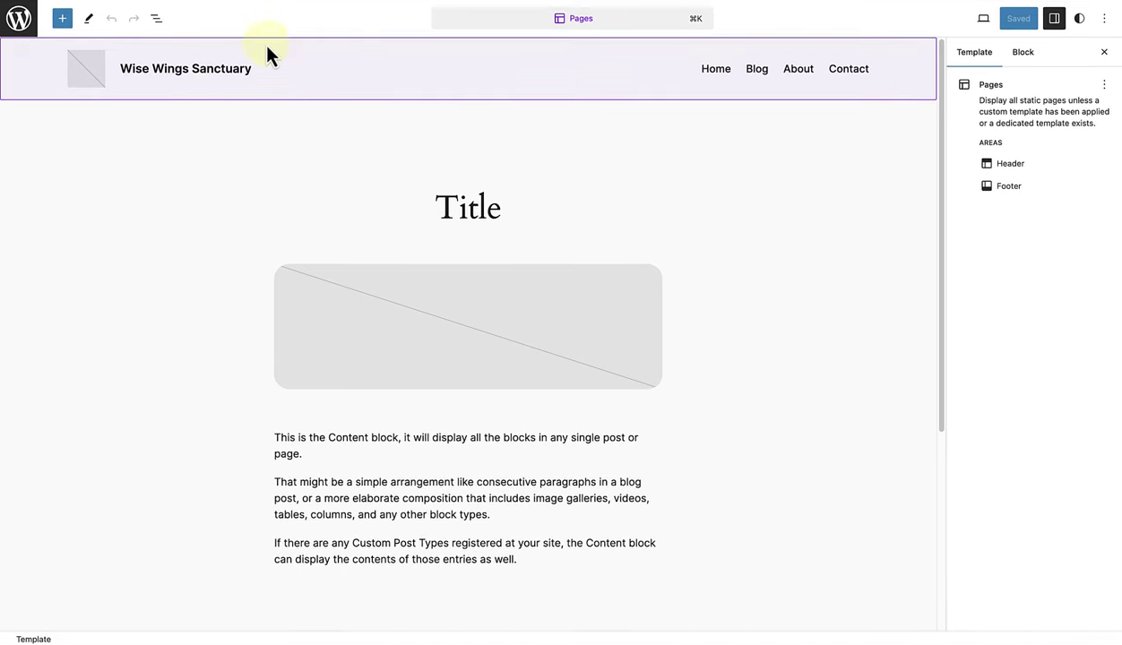
left_click(156, 18)
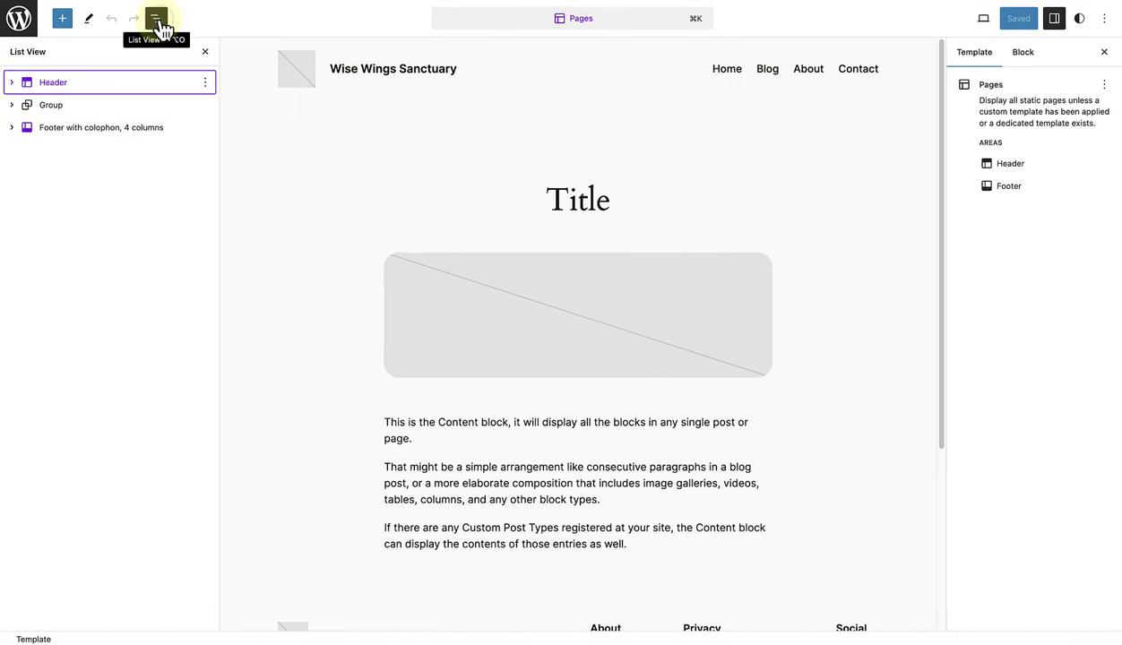
key("Return")
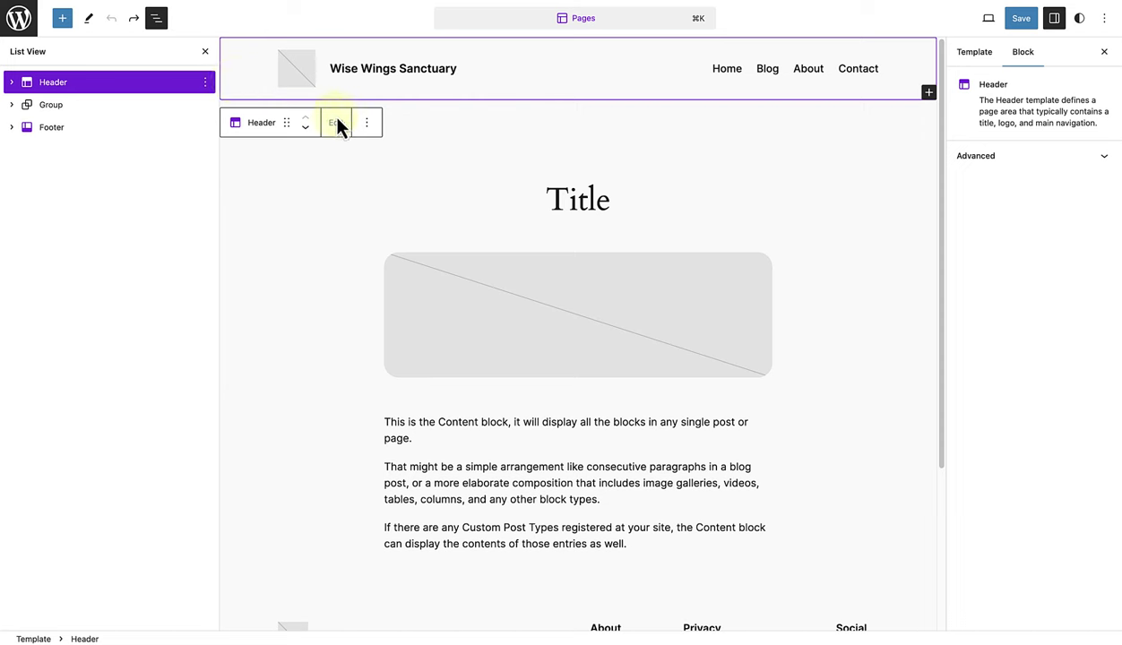
Replace the Pages template's header with the "Header inside full-width background image" pattern
left_click(367, 126)
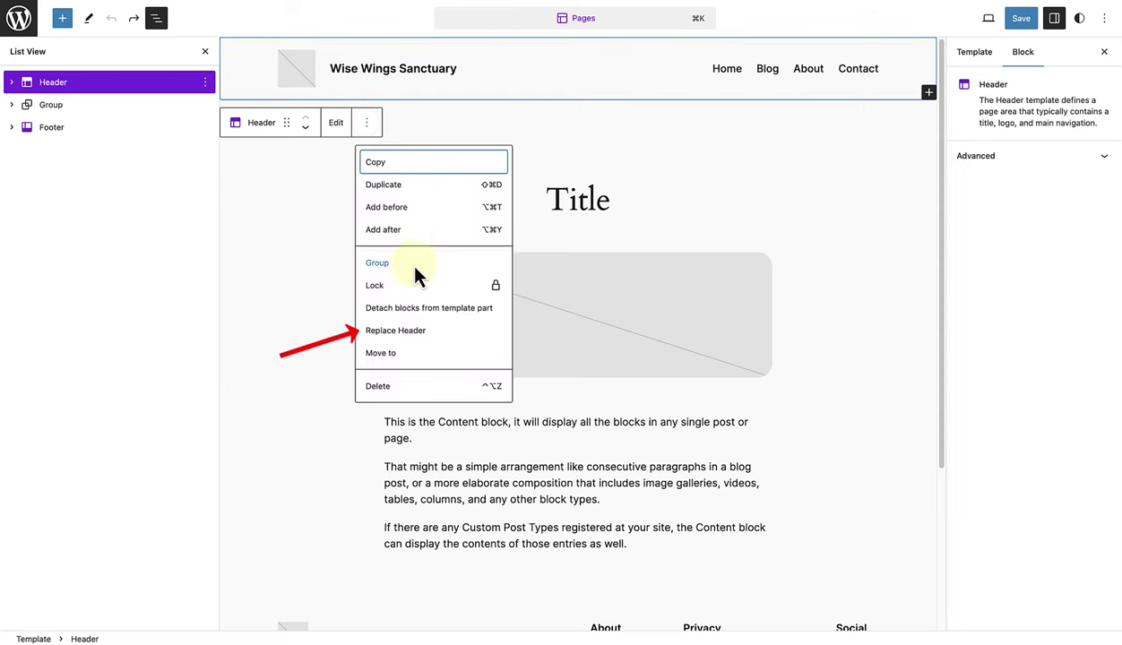
left_click(423, 333)
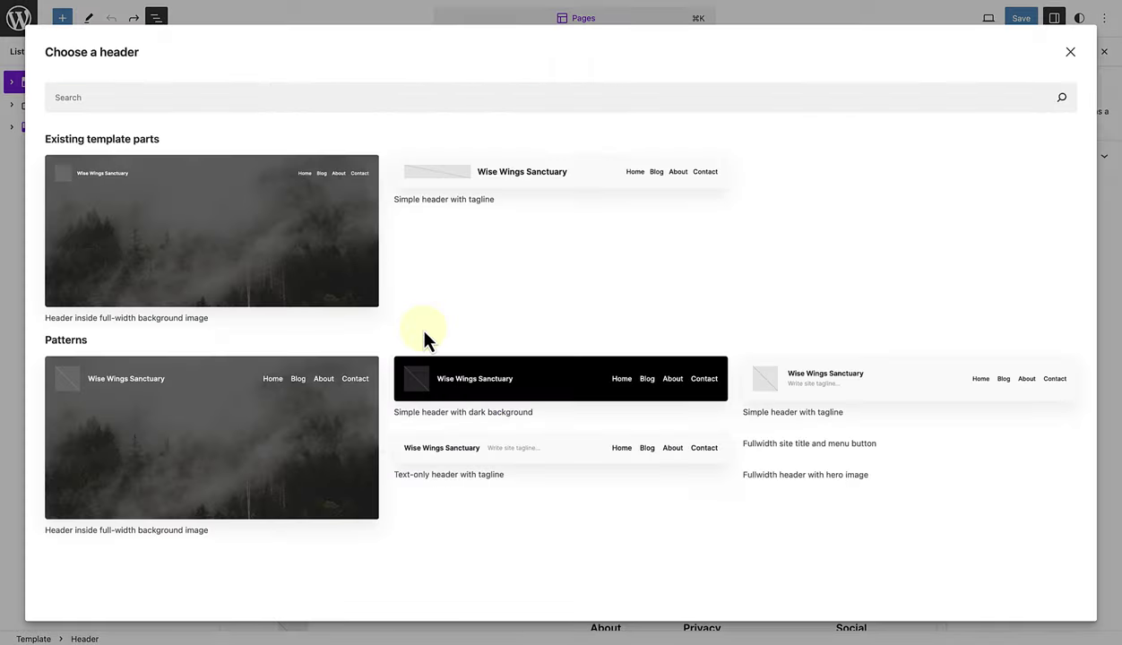
scroll(426, 332, "down", 2)
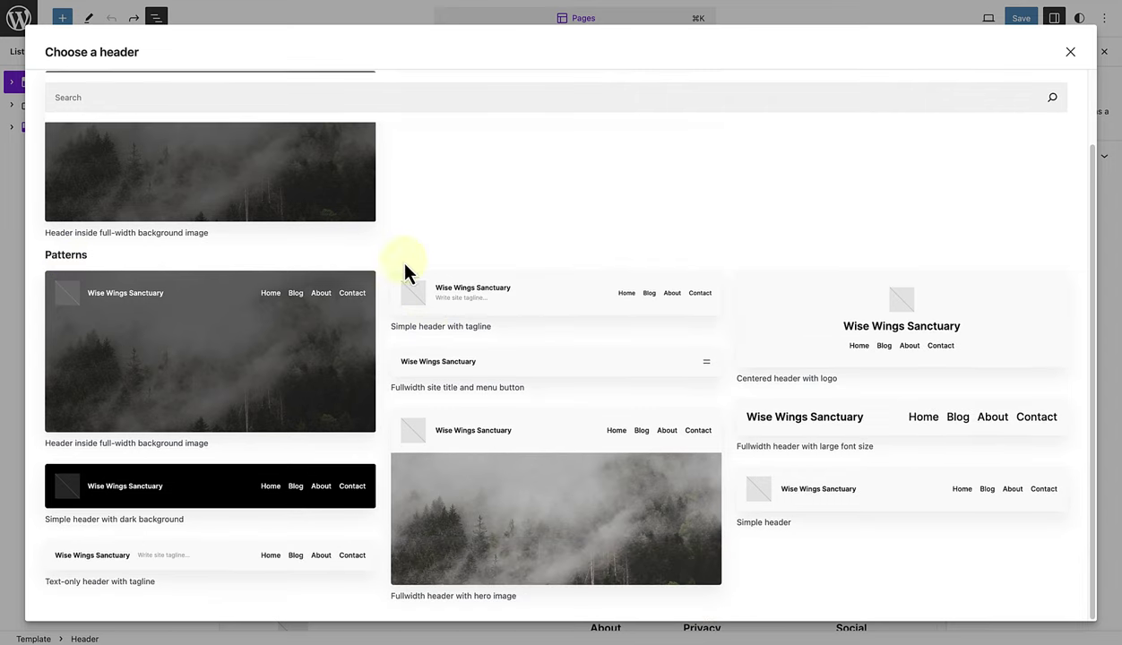
left_click(175, 370)
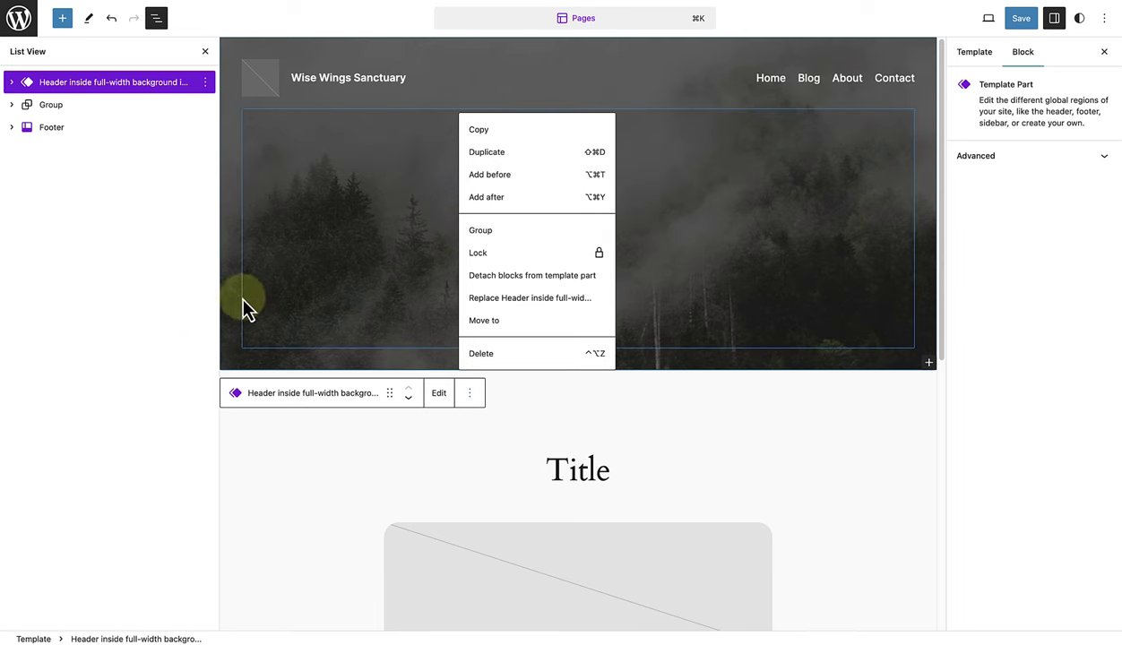
Replace the header Cover block's background with the white flying owl photo from the Media Library
left_click(231, 309)
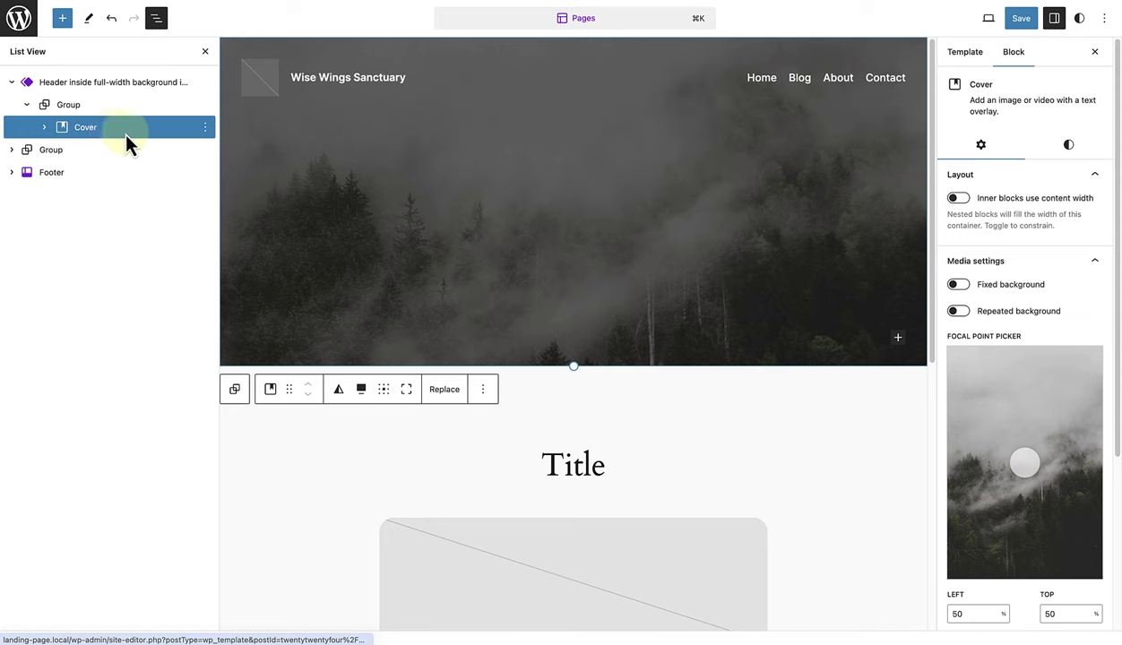
left_click(445, 389)
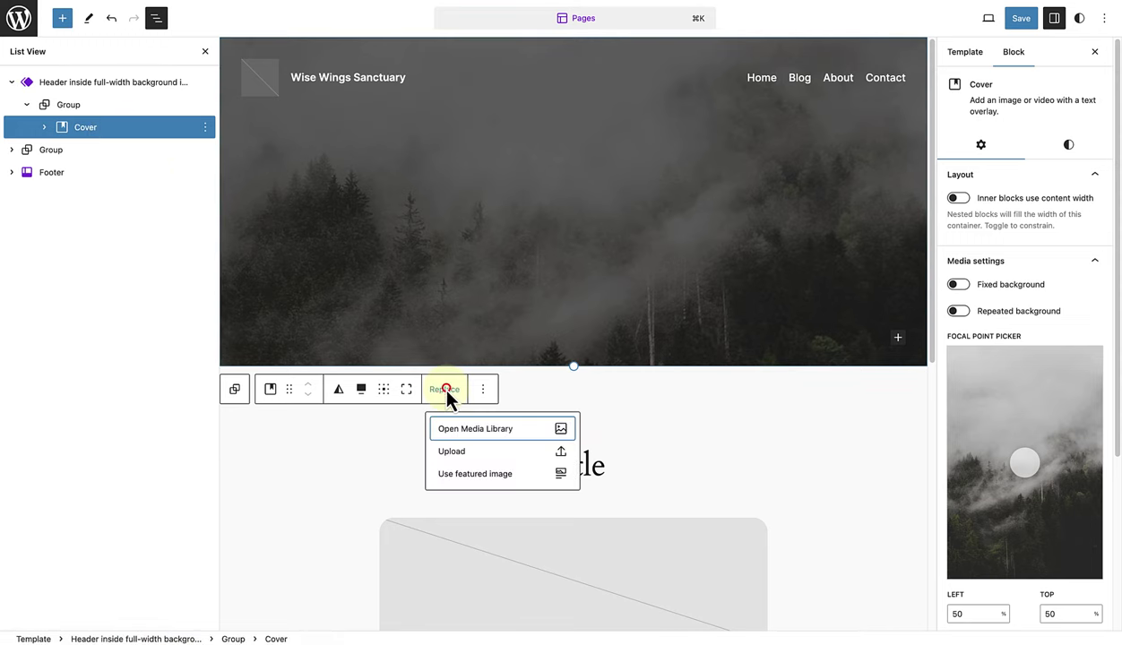
left_click(472, 428)
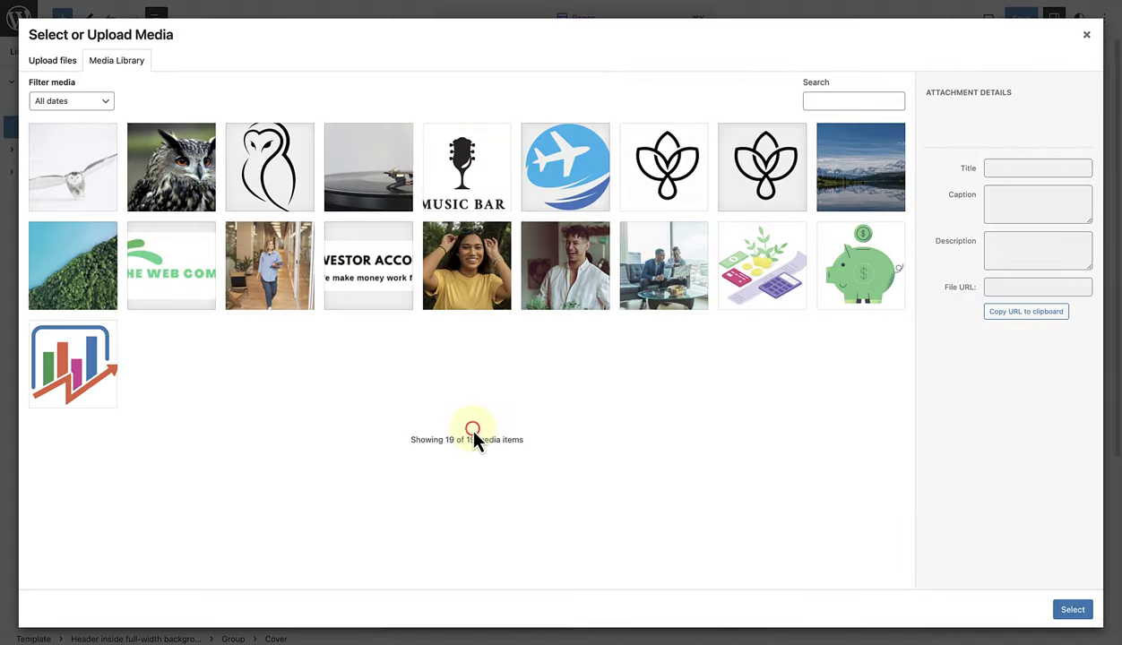
left_click(86, 180)
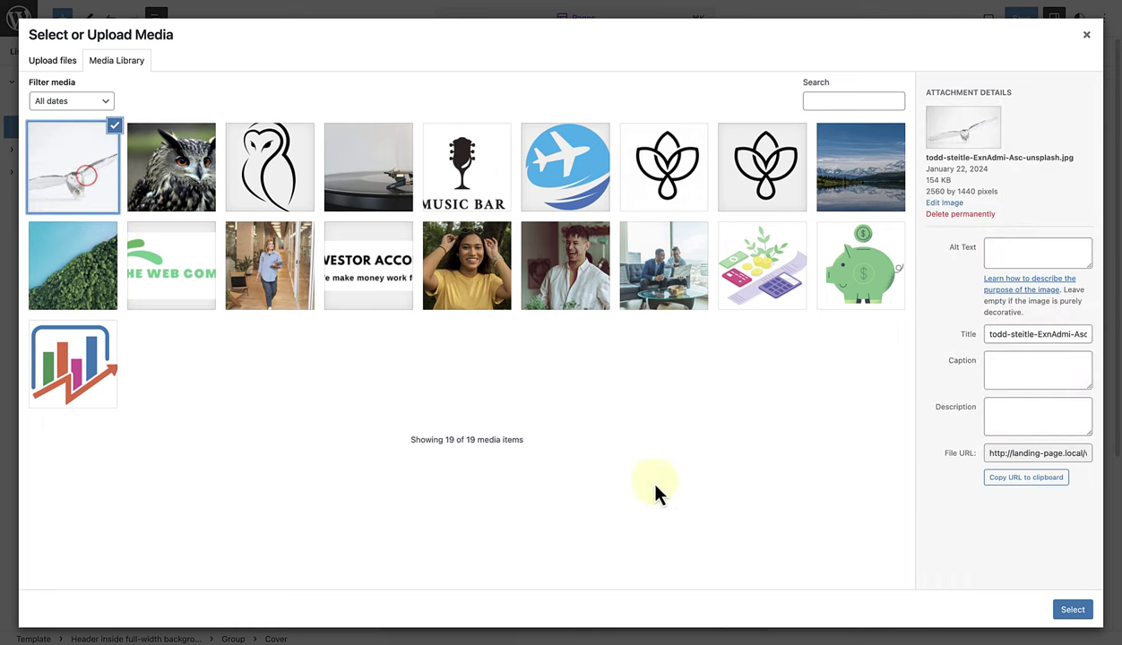
left_click(1073, 613)
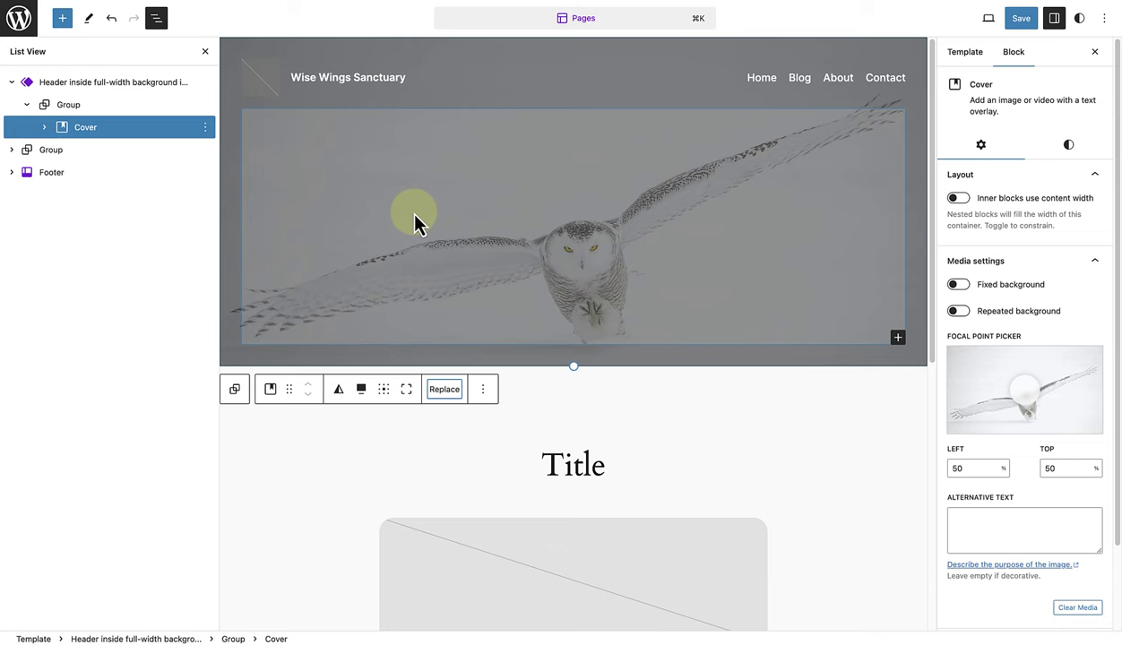
Set the header's Site Logo to the owl line drawing "Logos (4)" from the Media Library
left_click(257, 78)
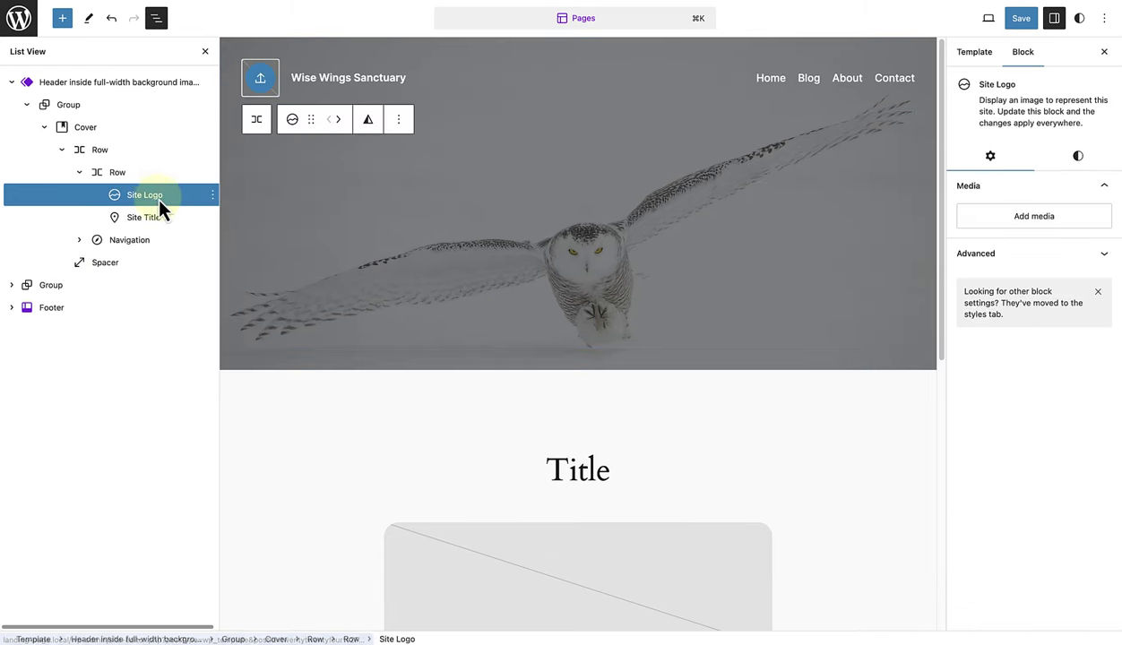
left_click(259, 78)
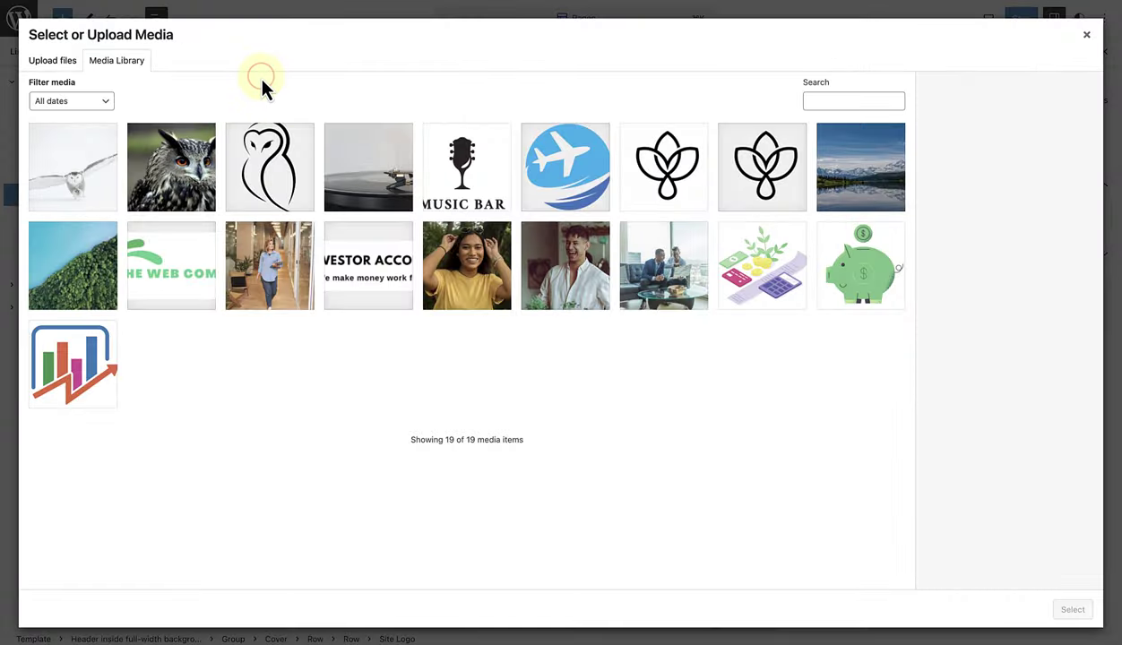
left_click(269, 162)
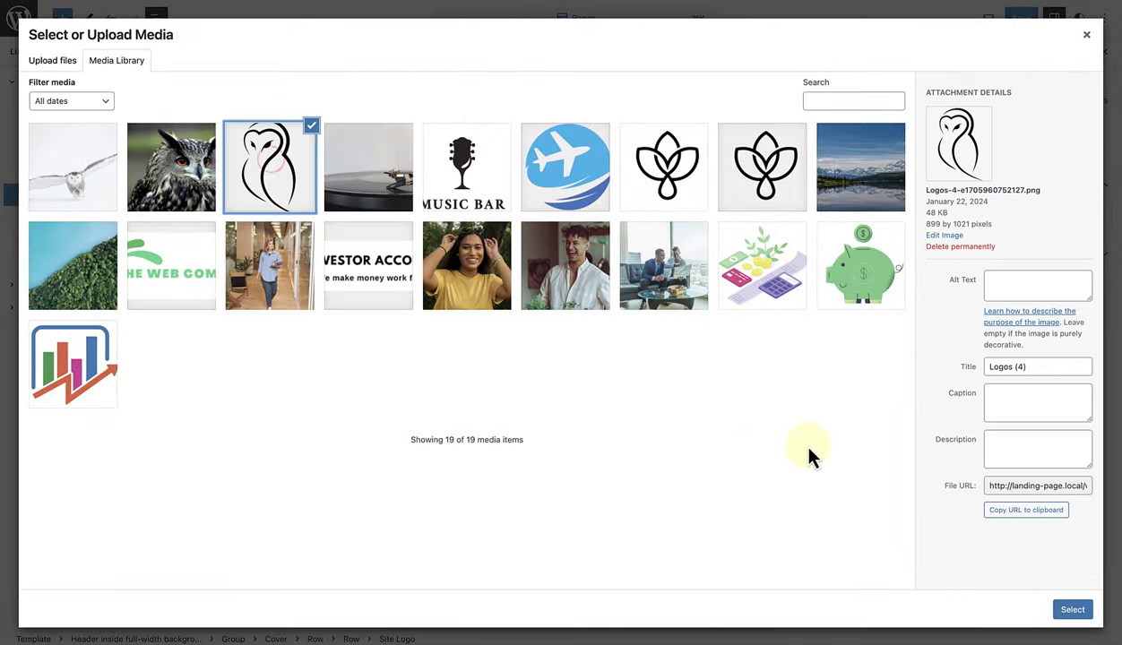
left_click(1064, 611)
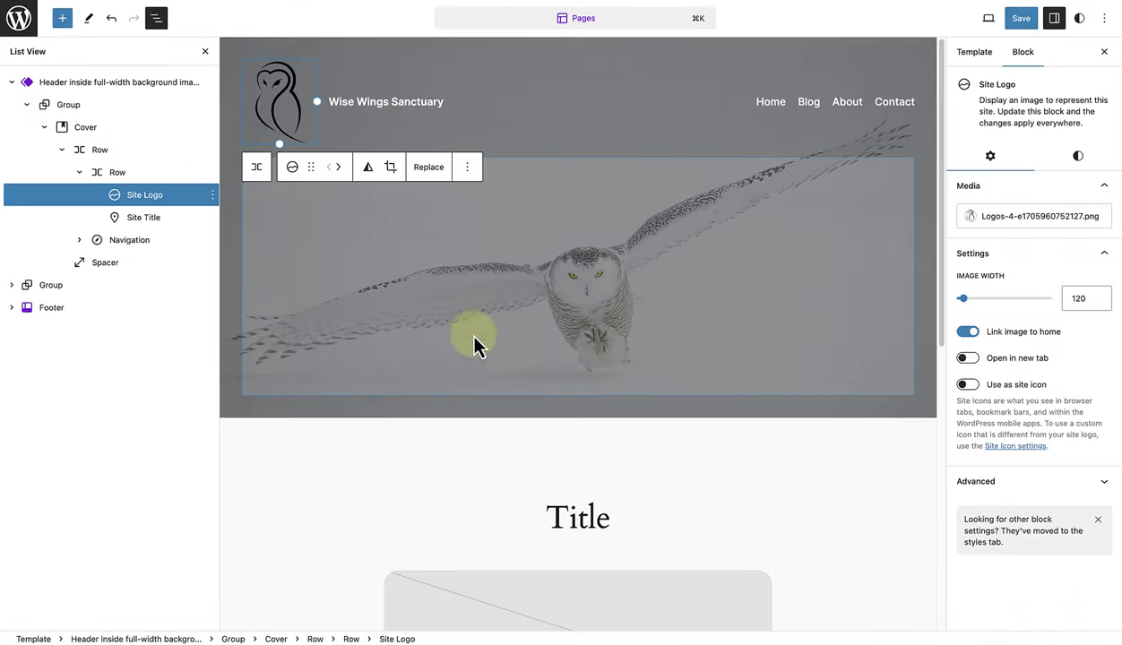
Set the header Cover block's overlay opacity to 0
left_click(82, 131)
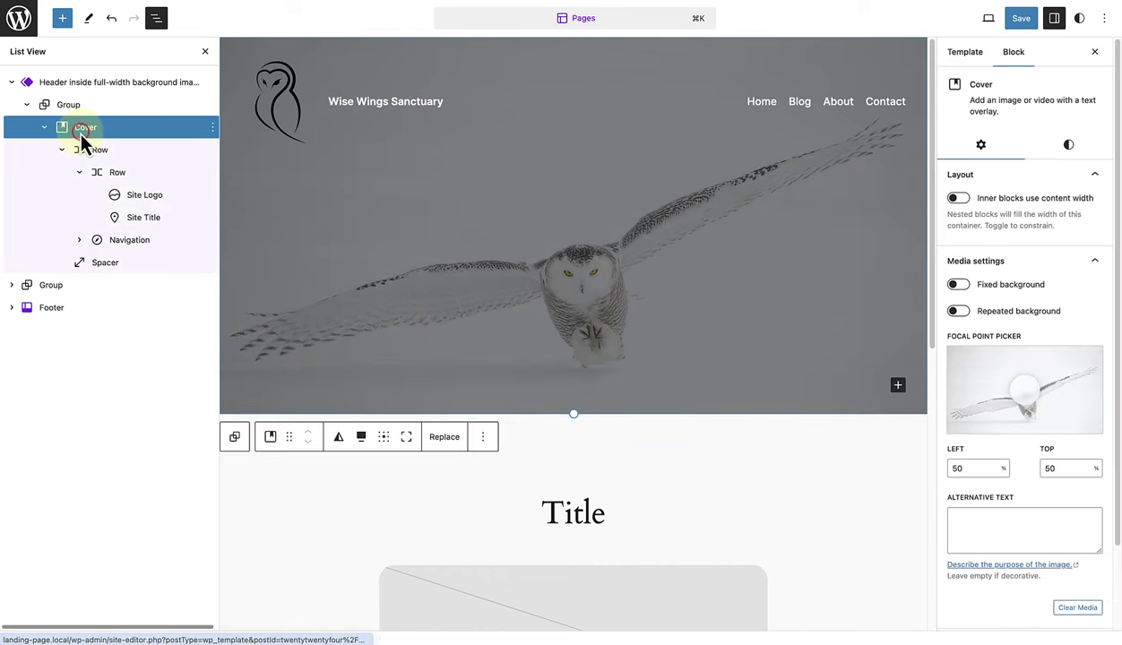
left_click(1069, 147)
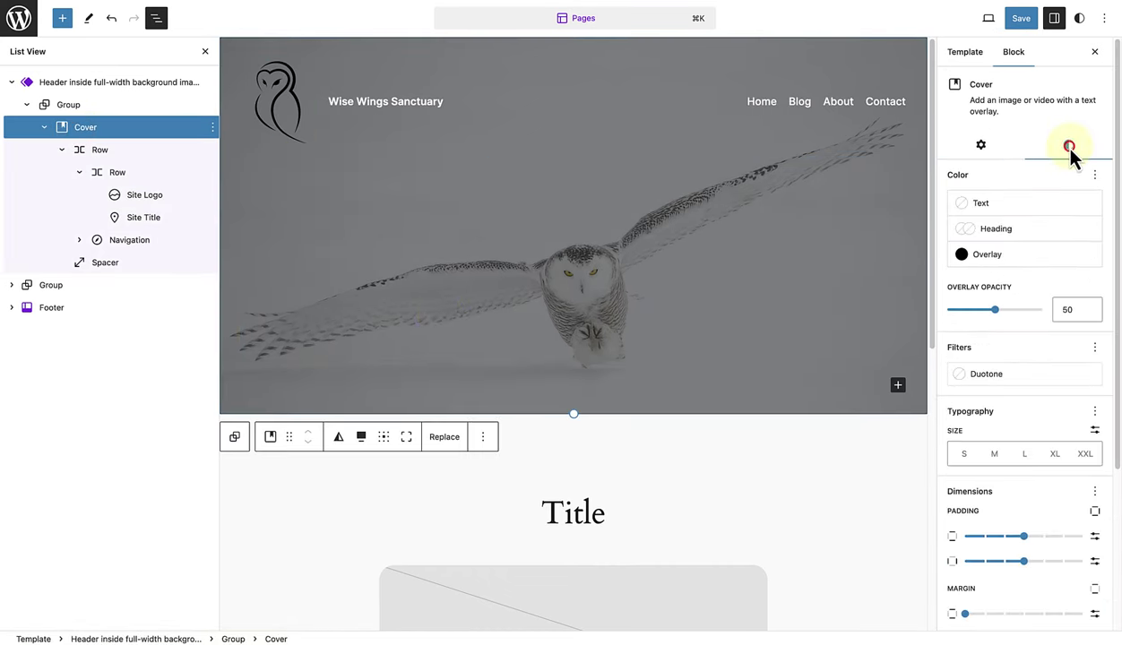
left_click_drag(995, 309, 939, 313)
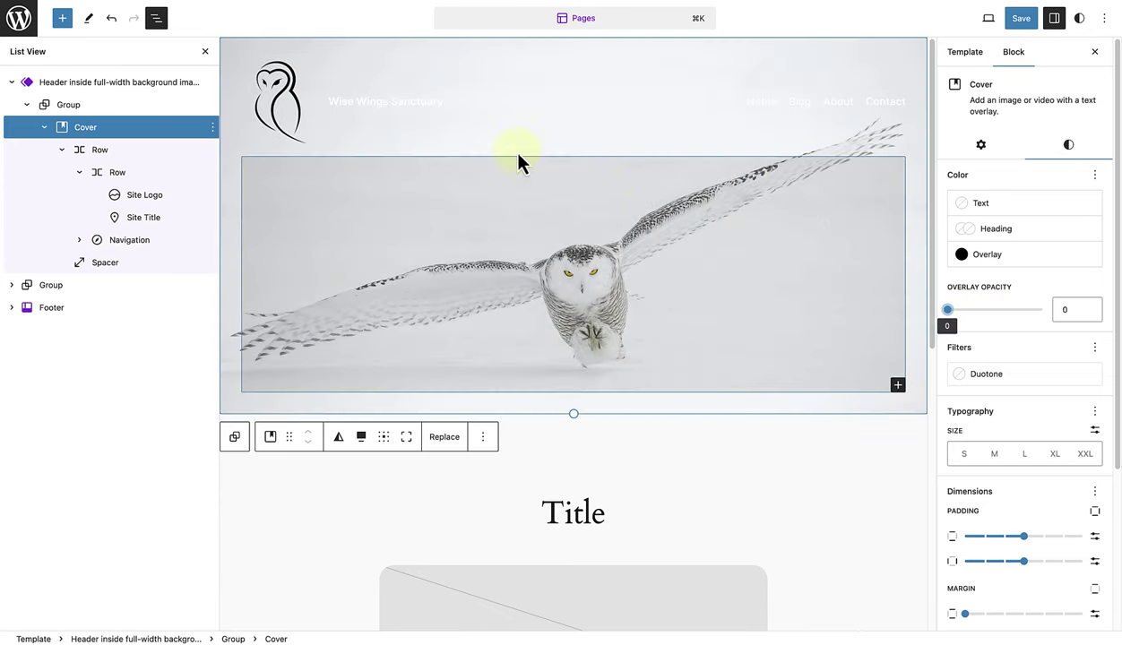
Set the header Site Title's text color to the theme color Contrast (#111111)
left_click(377, 103)
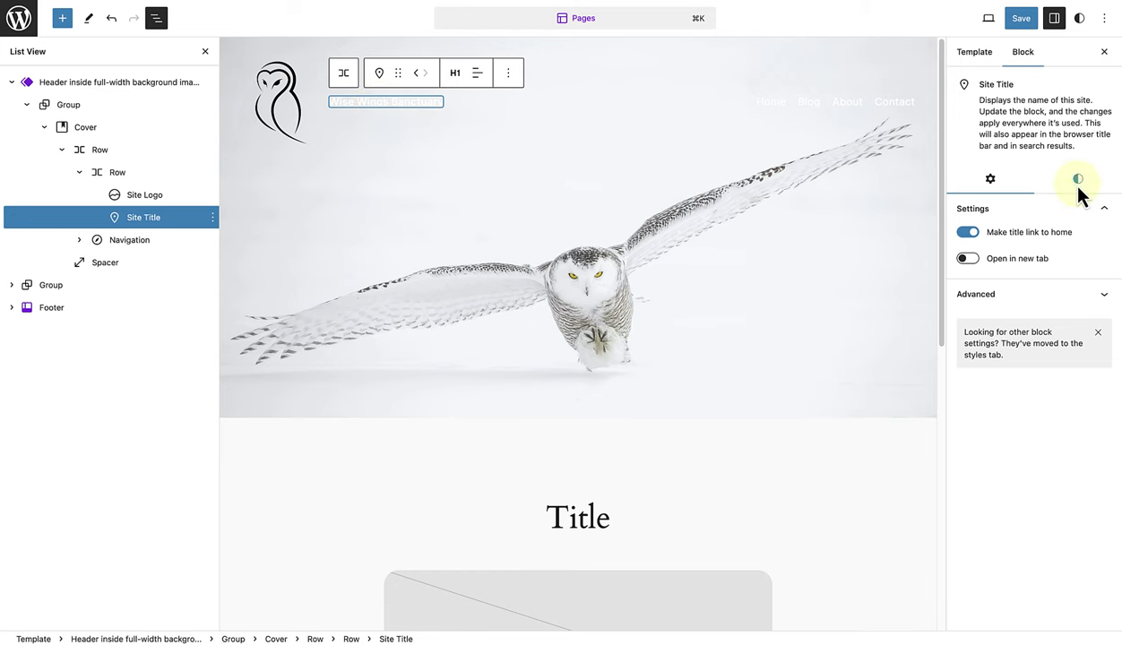
left_click(1077, 181)
left_click(1021, 234)
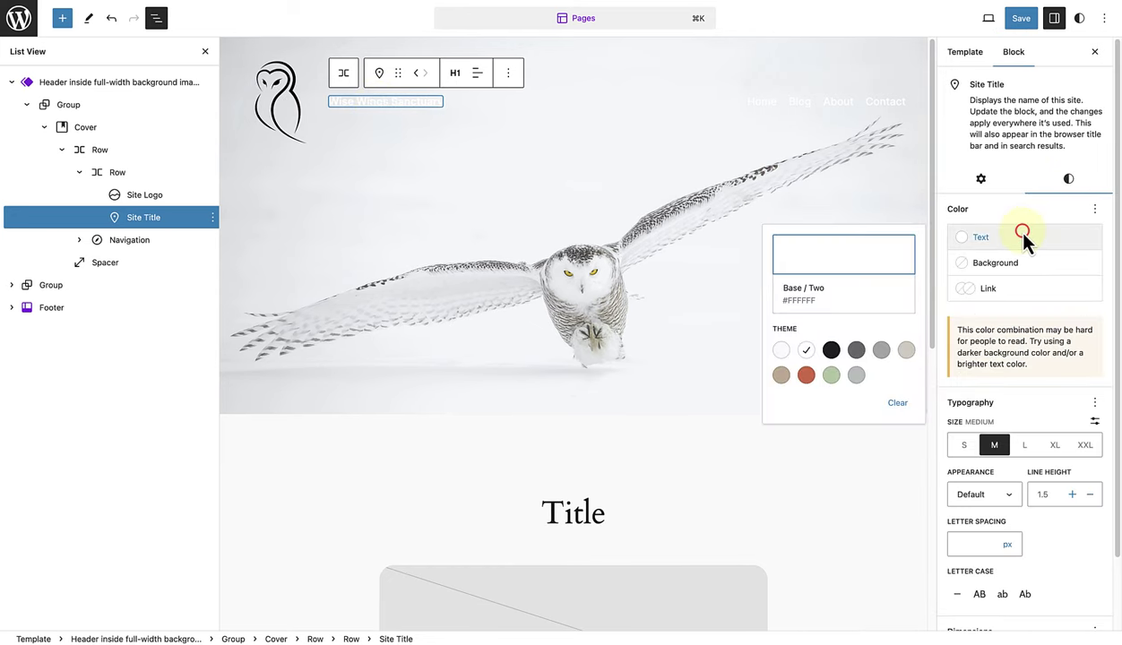
left_click(831, 350)
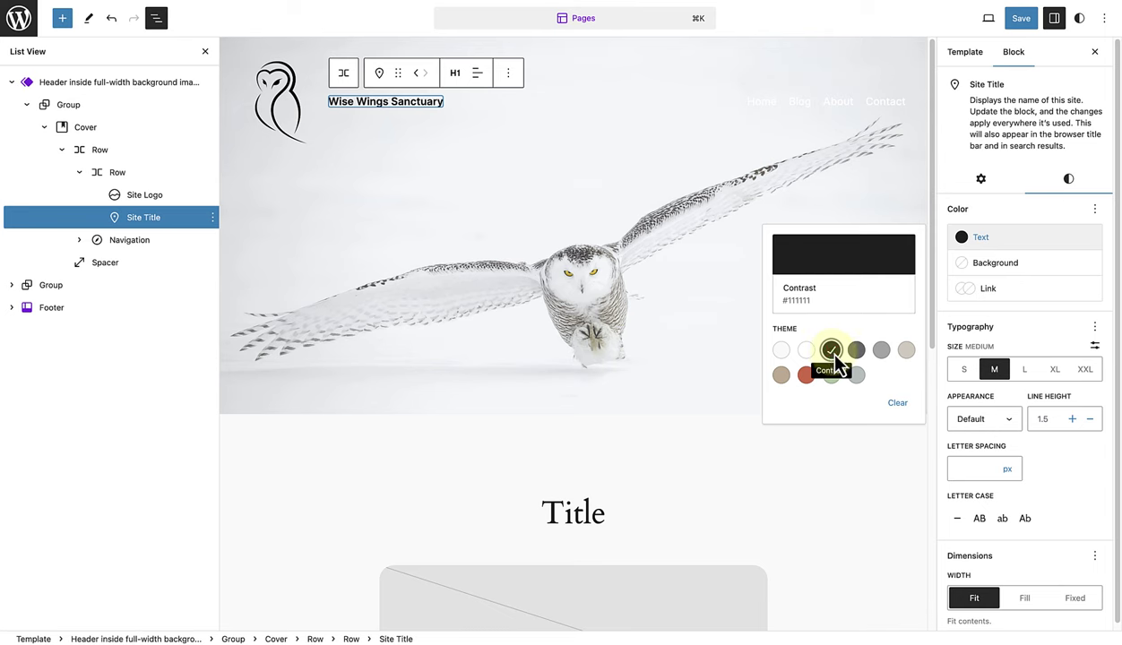
Set the Site Title's font family to System Serif with a custom font size of 1.5 rem
left_click(1095, 331)
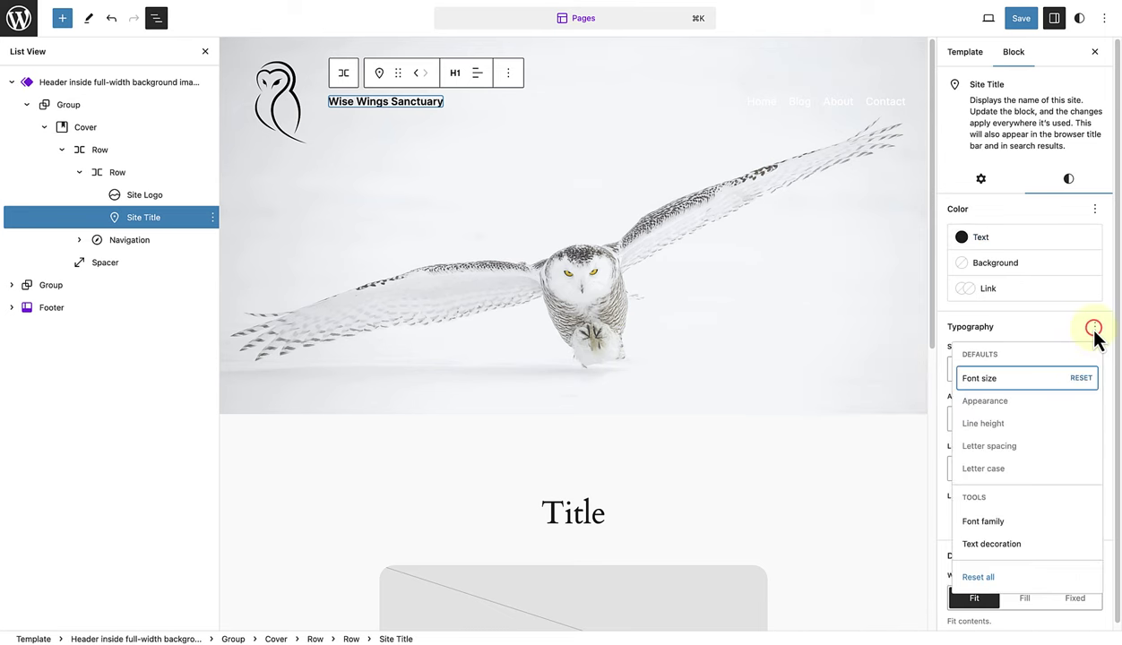
left_click(997, 521)
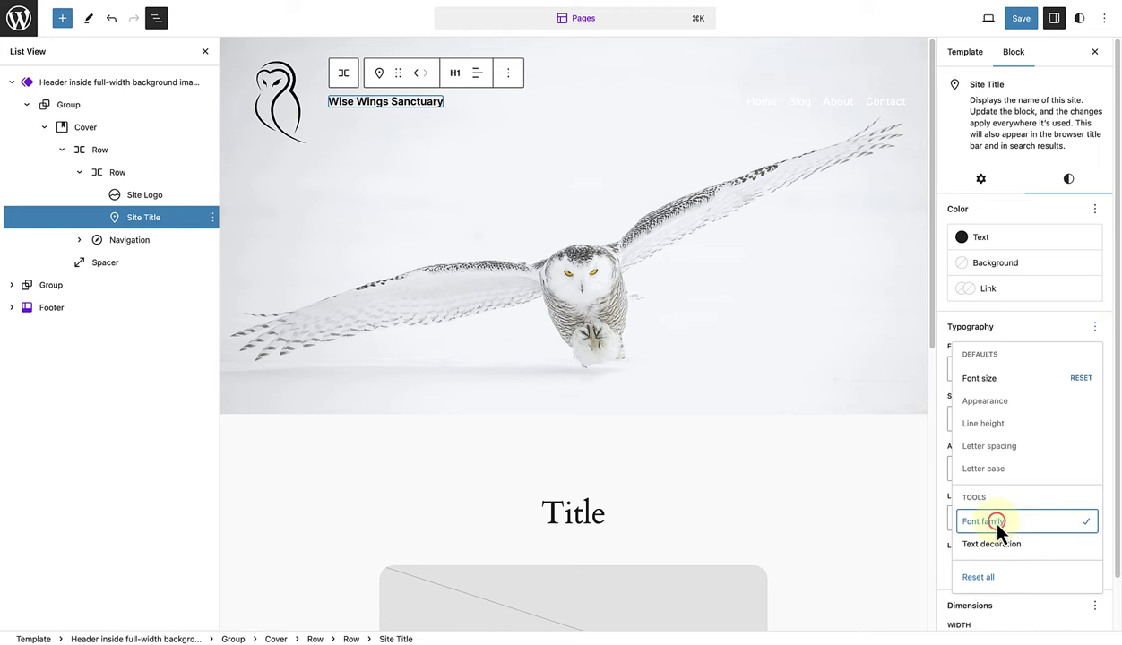
left_click(943, 455)
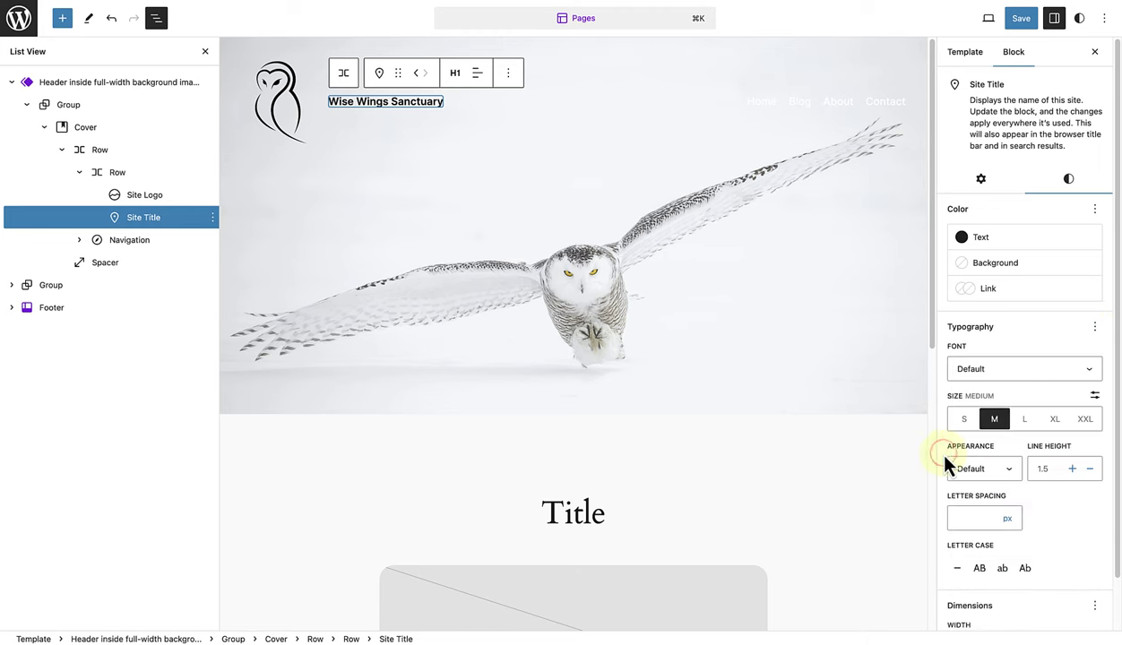
left_click(1003, 376)
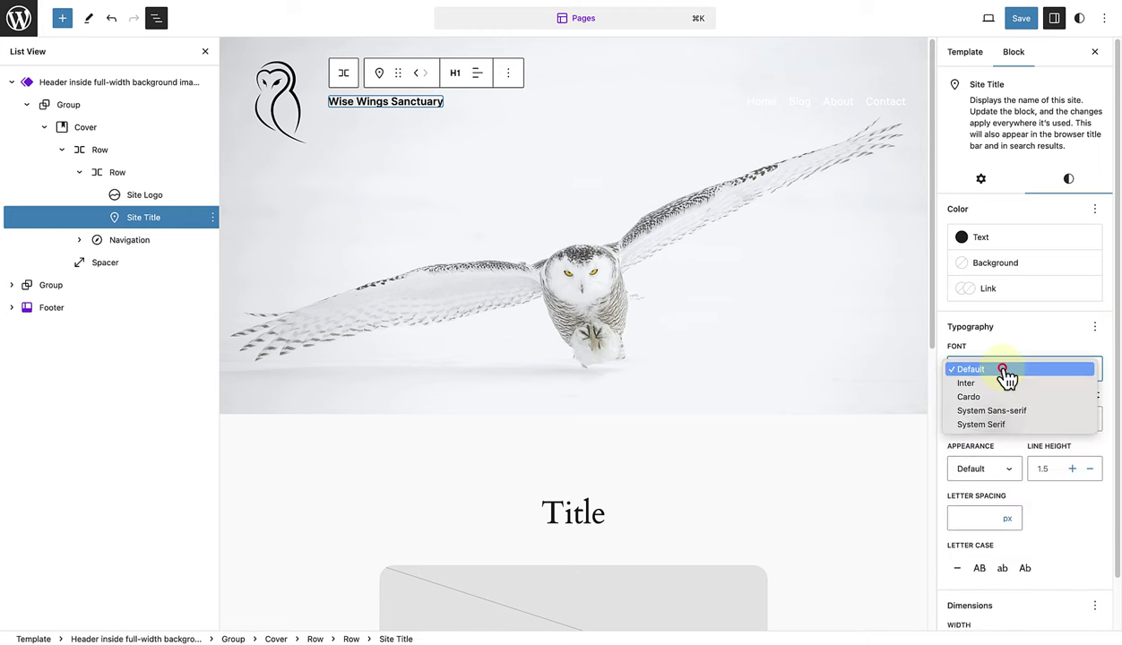
left_click(982, 423)
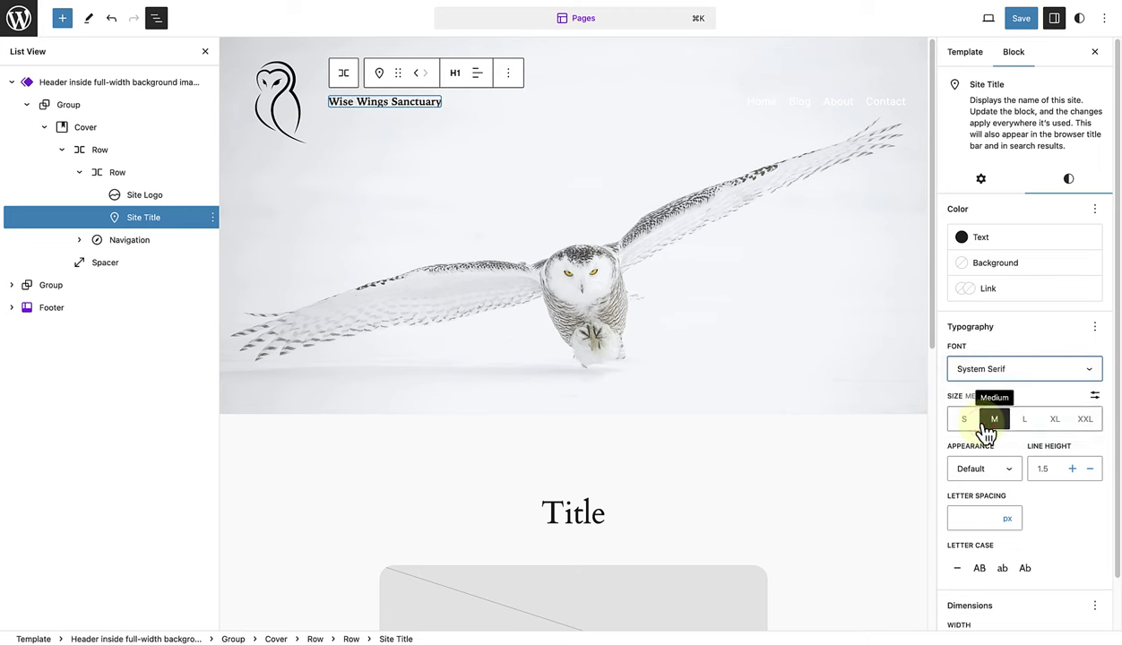
left_click(1095, 396)
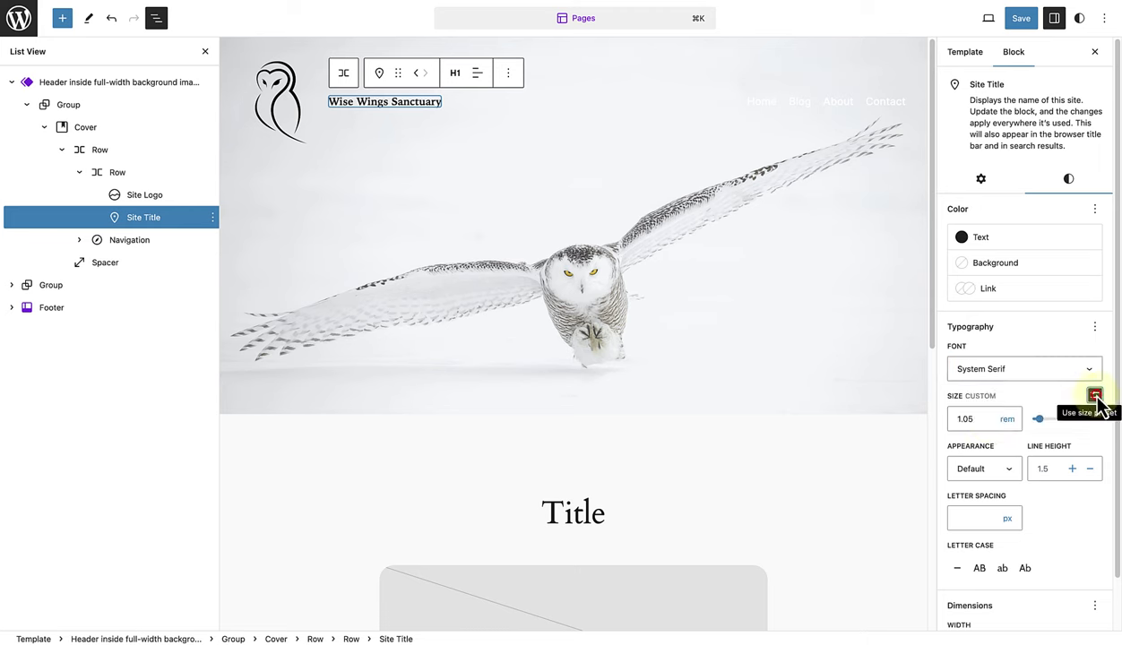
left_click(976, 421)
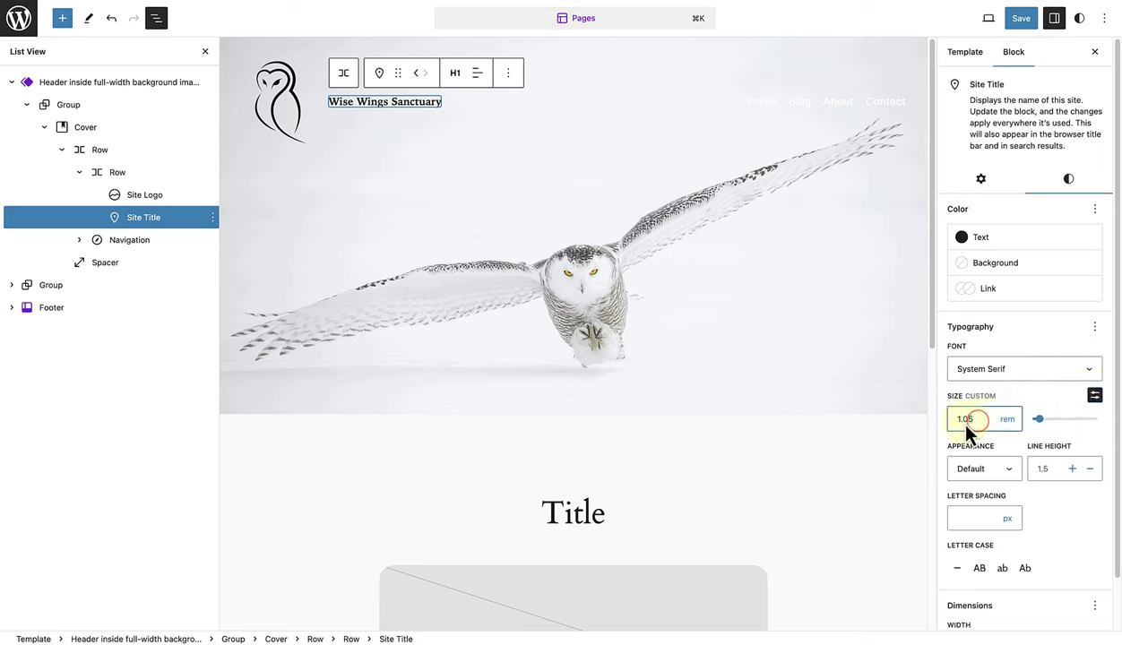
type("1.5")
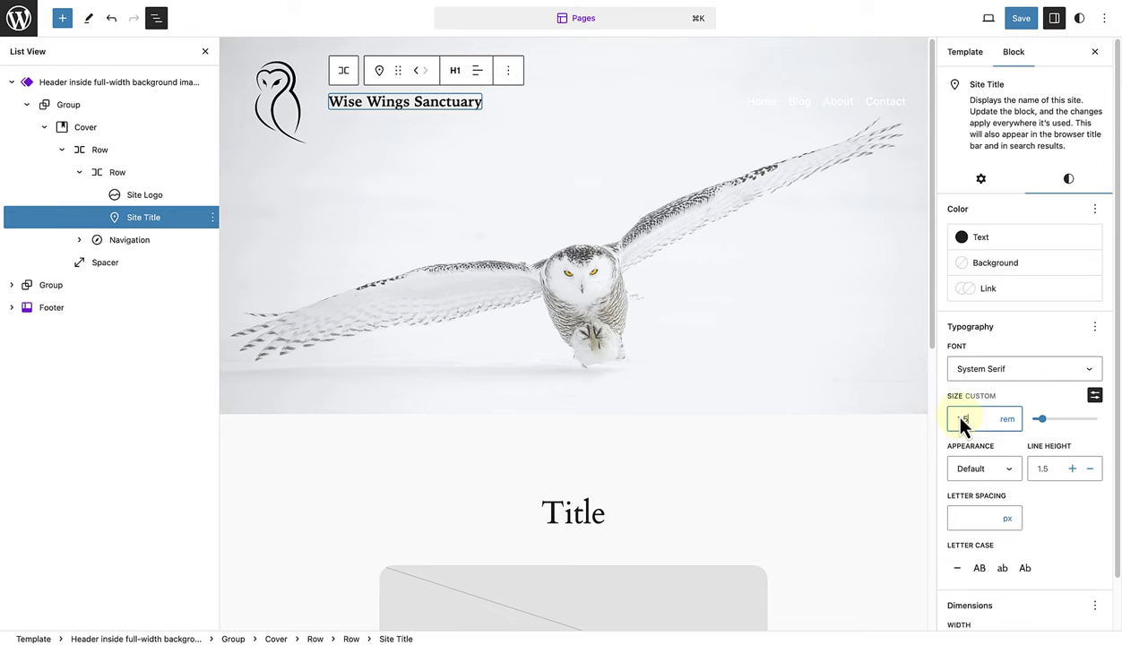
Set the header Navigation block's text color to the theme color Contrast (#111111)
left_click(131, 244)
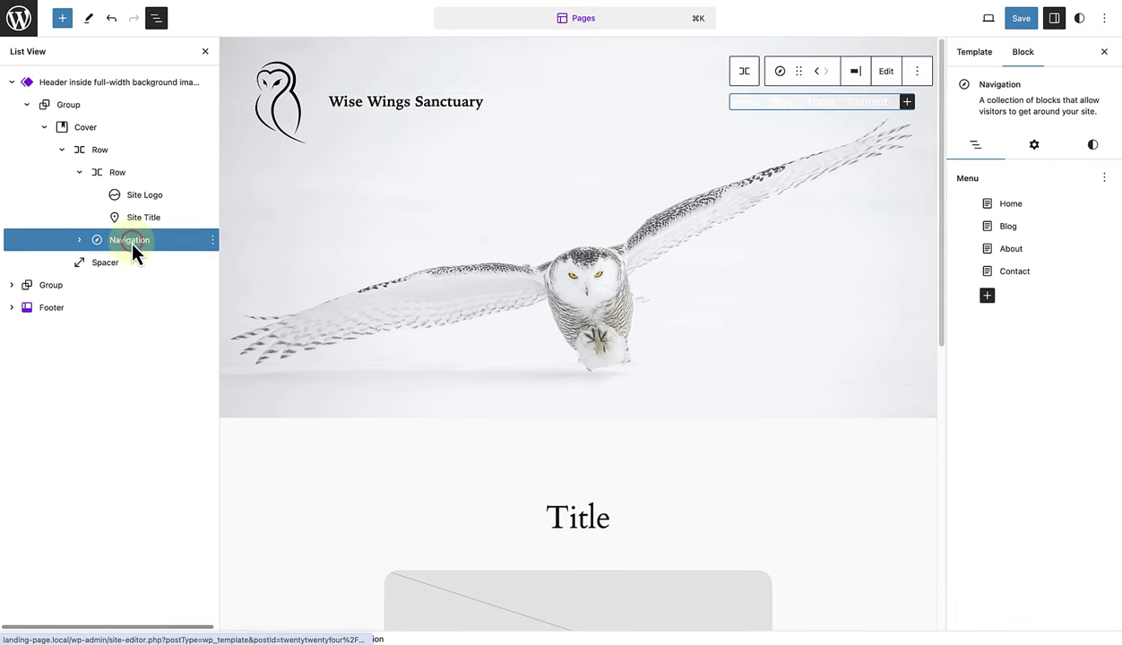
left_click(1092, 147)
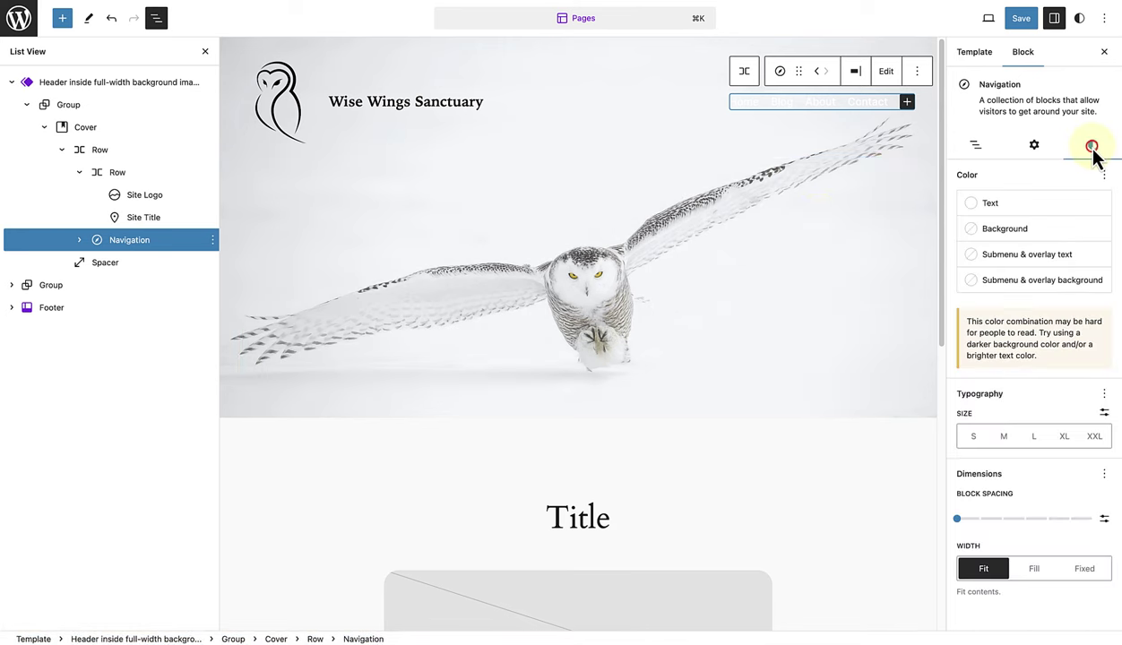
left_click(991, 203)
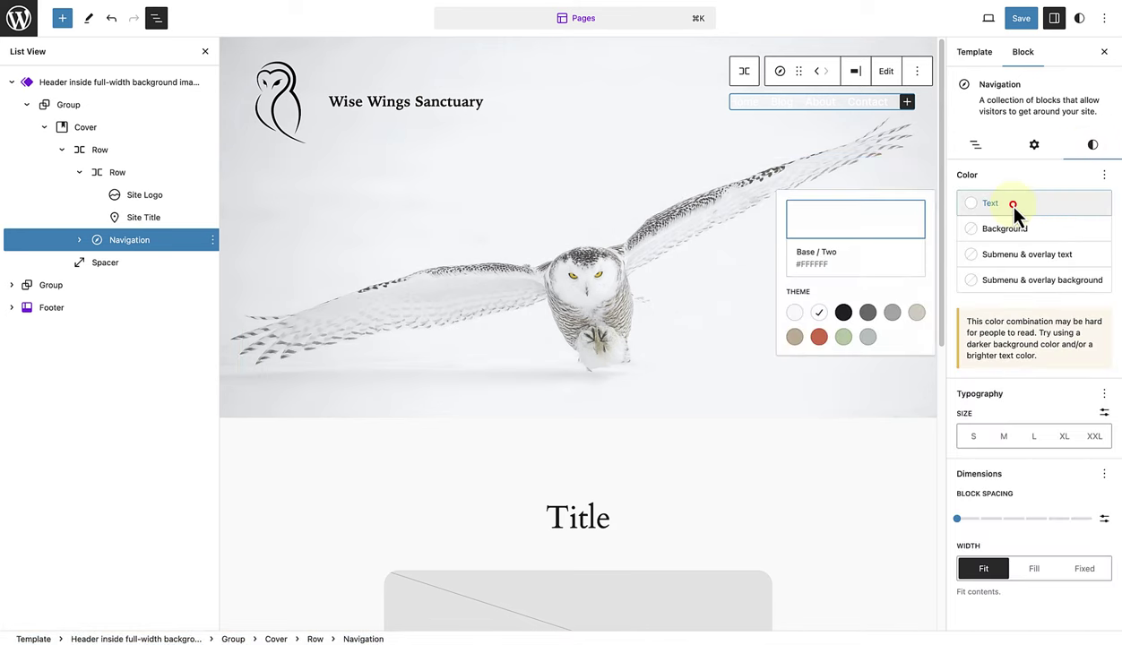
left_click(840, 317)
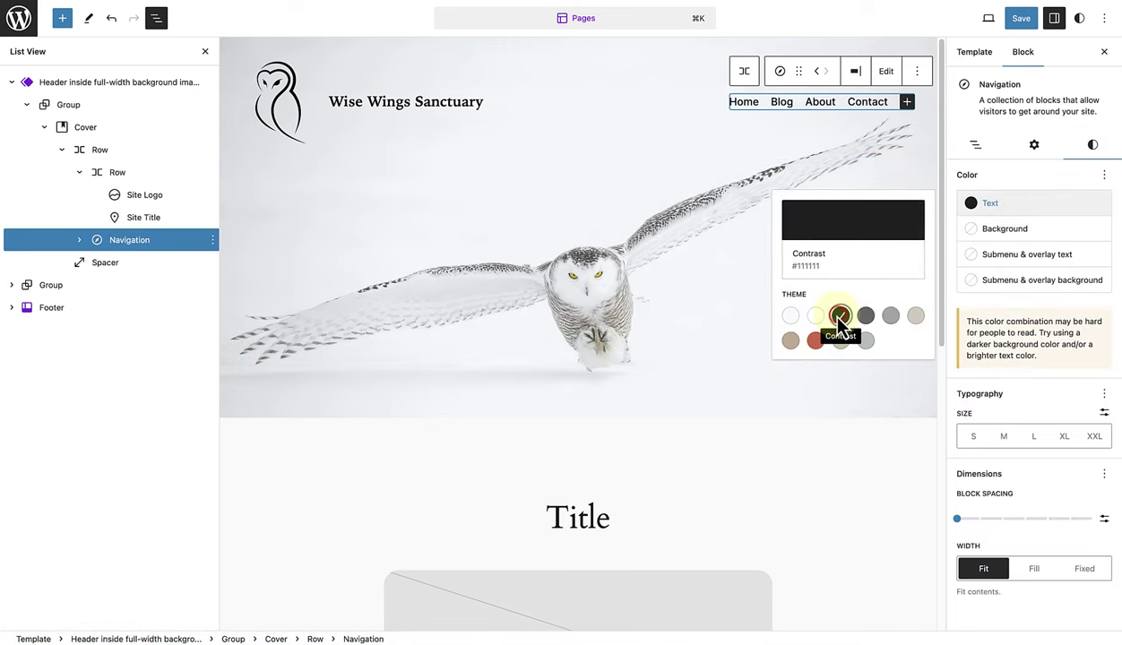
Set the Navigation block's font family to System Serif with a custom font size of 1.5 rem
left_click(1104, 394)
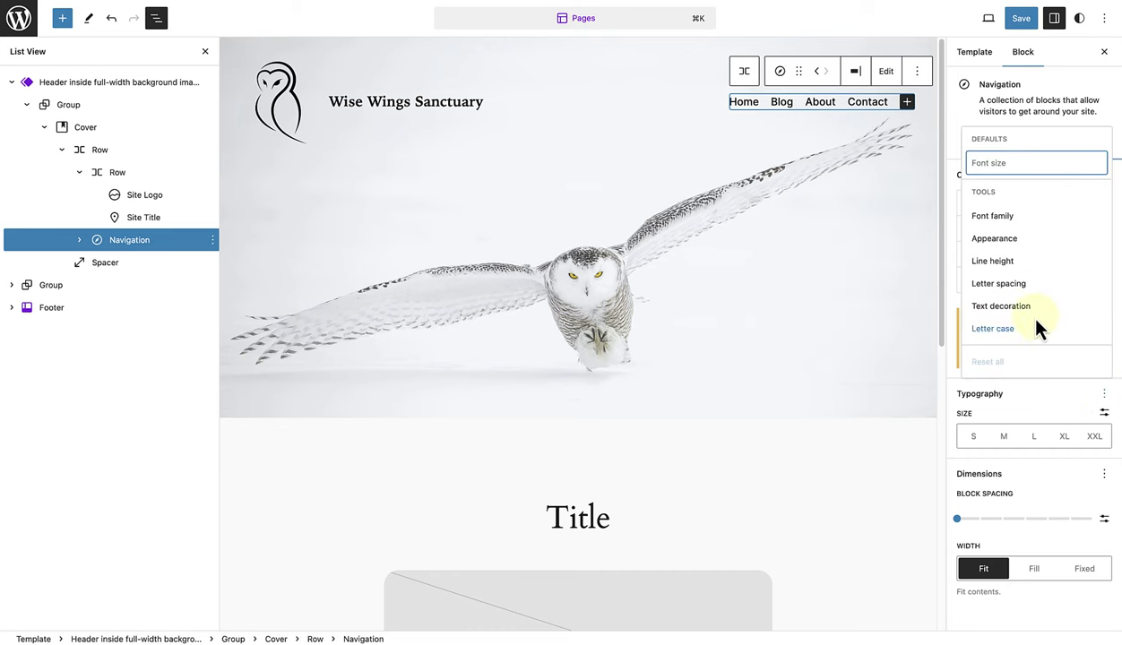
left_click(990, 222)
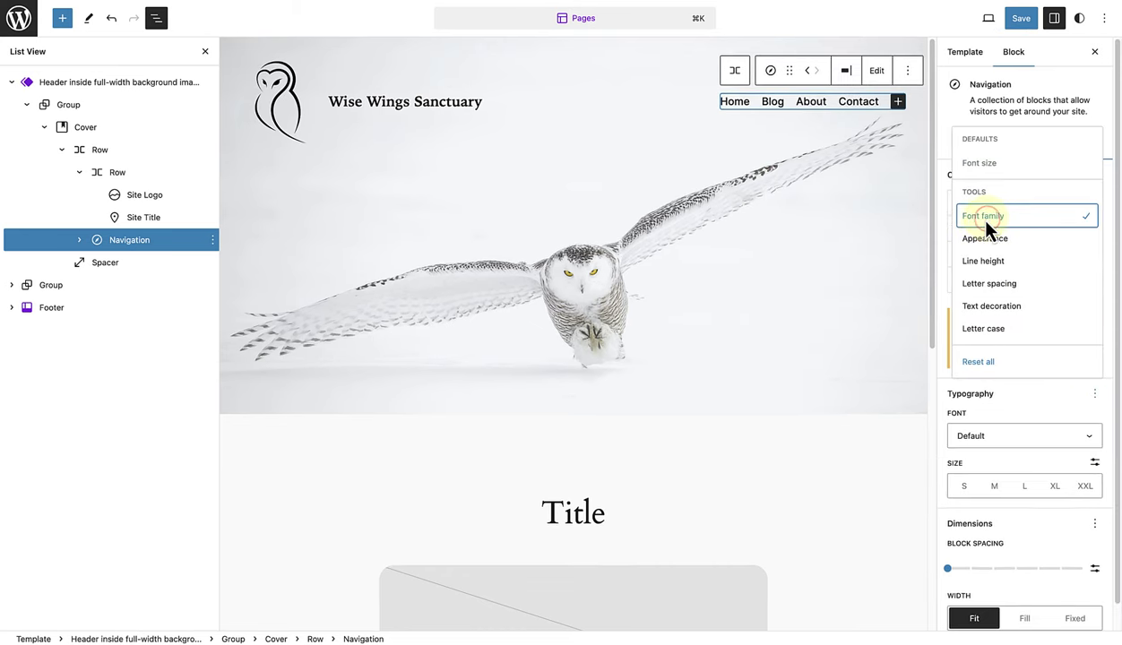
left_click(947, 254)
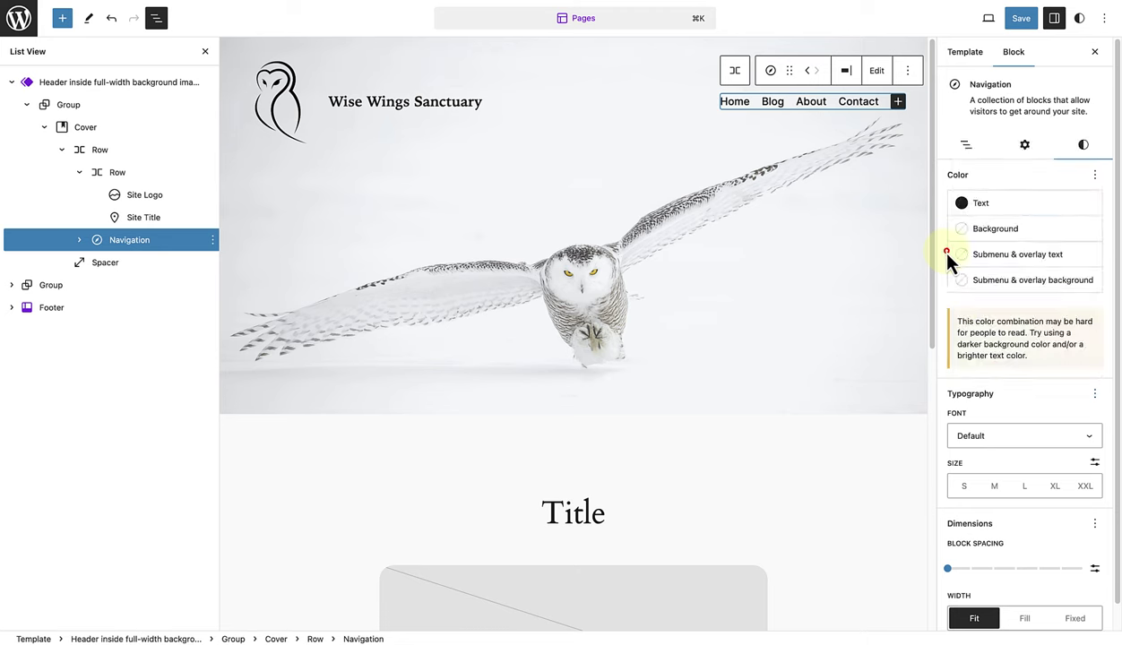
left_click(973, 437)
left_click(983, 492)
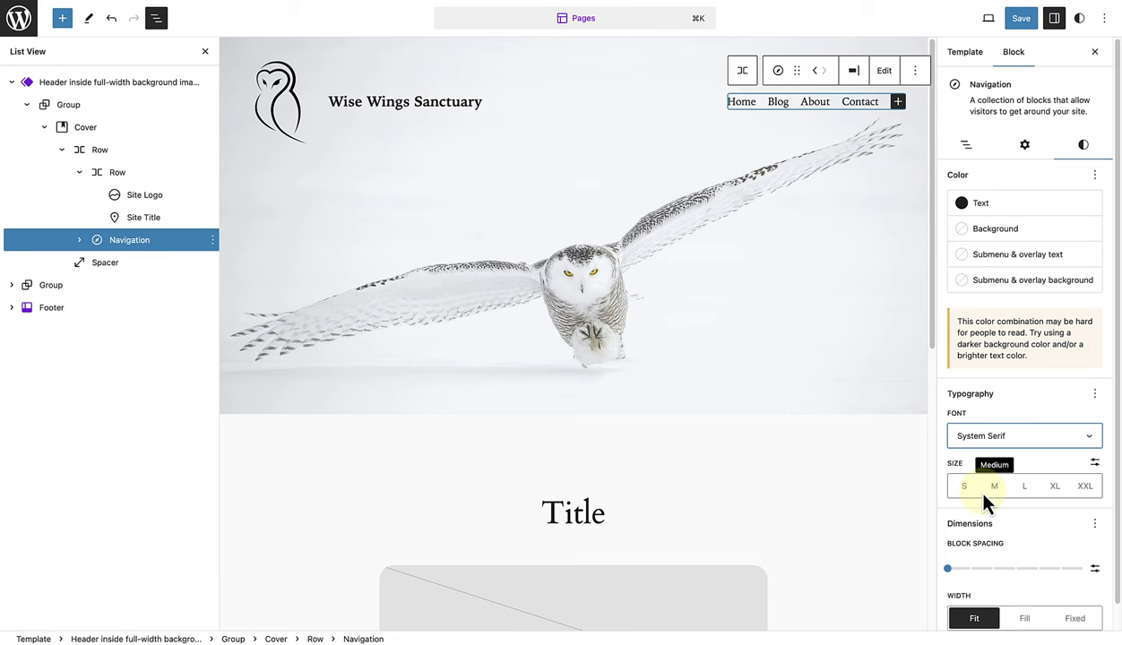
left_click(1094, 461)
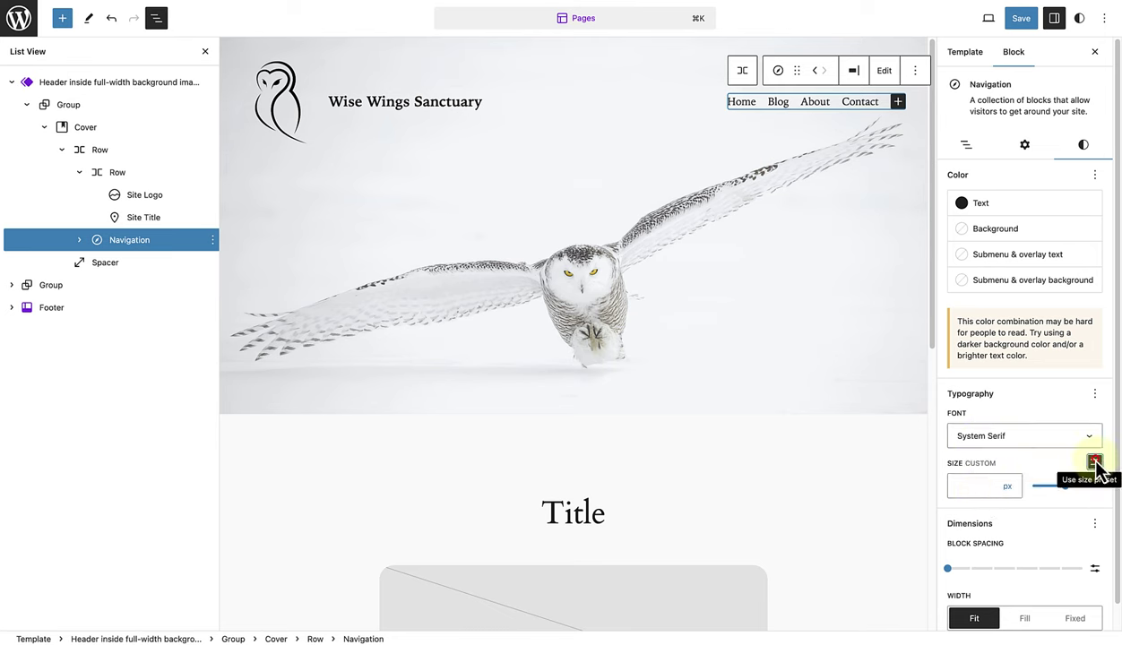
left_click(1007, 486)
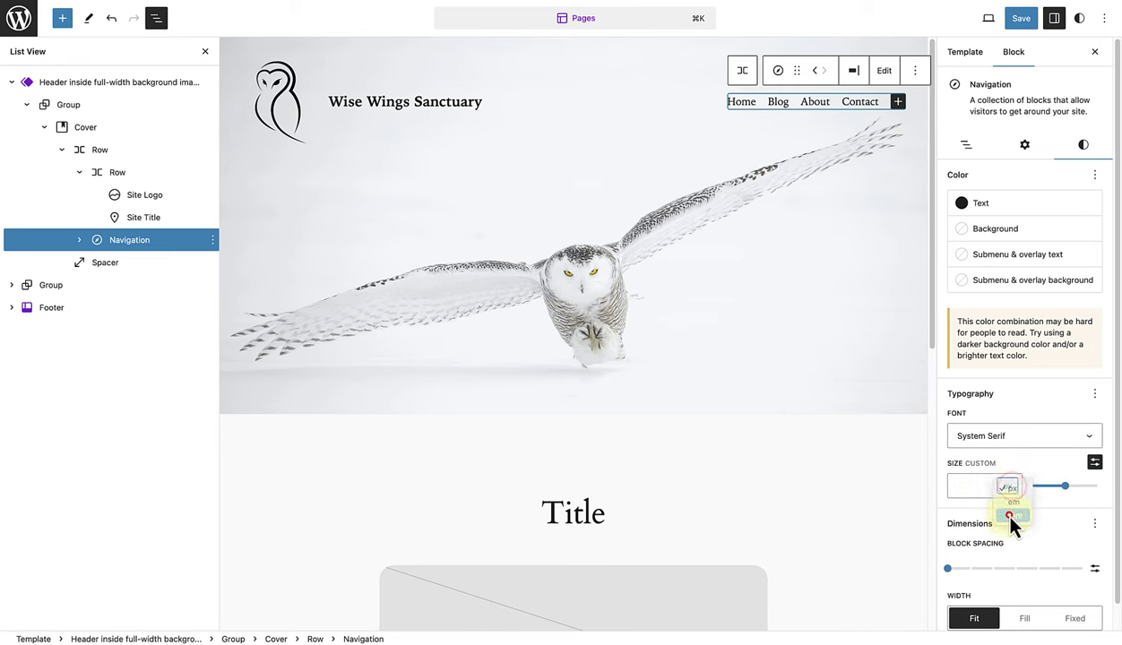
left_click(1010, 515)
left_click(962, 504)
type("1.5")
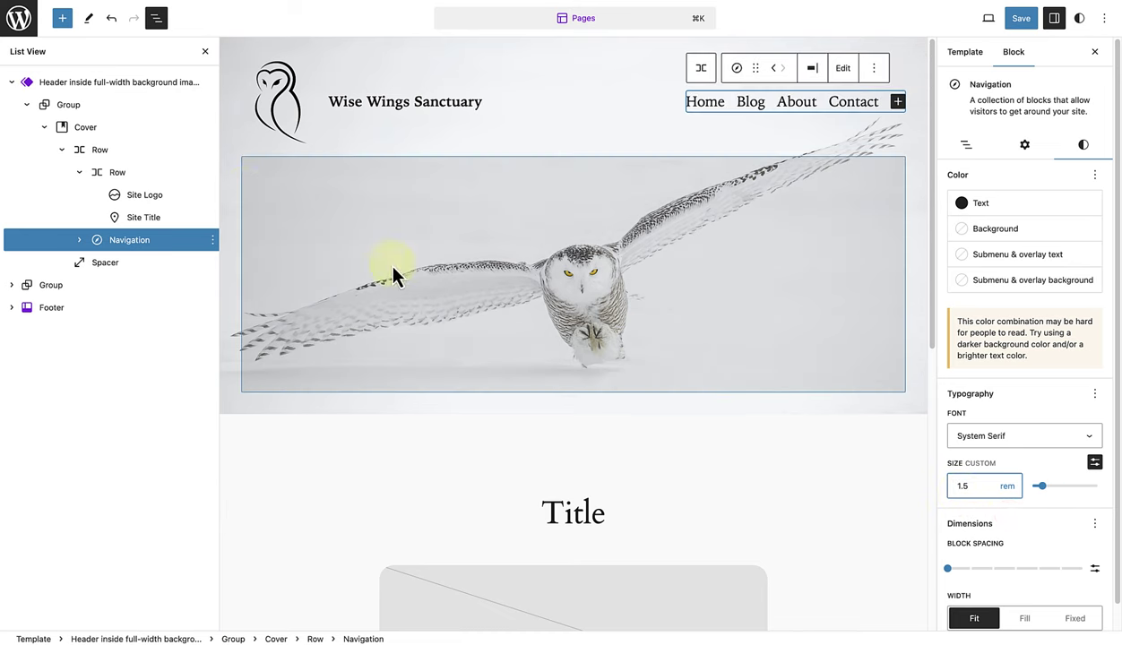
Set the padding of the header's outer Row to 1 vertically and 4 horizontally
left_click(146, 151)
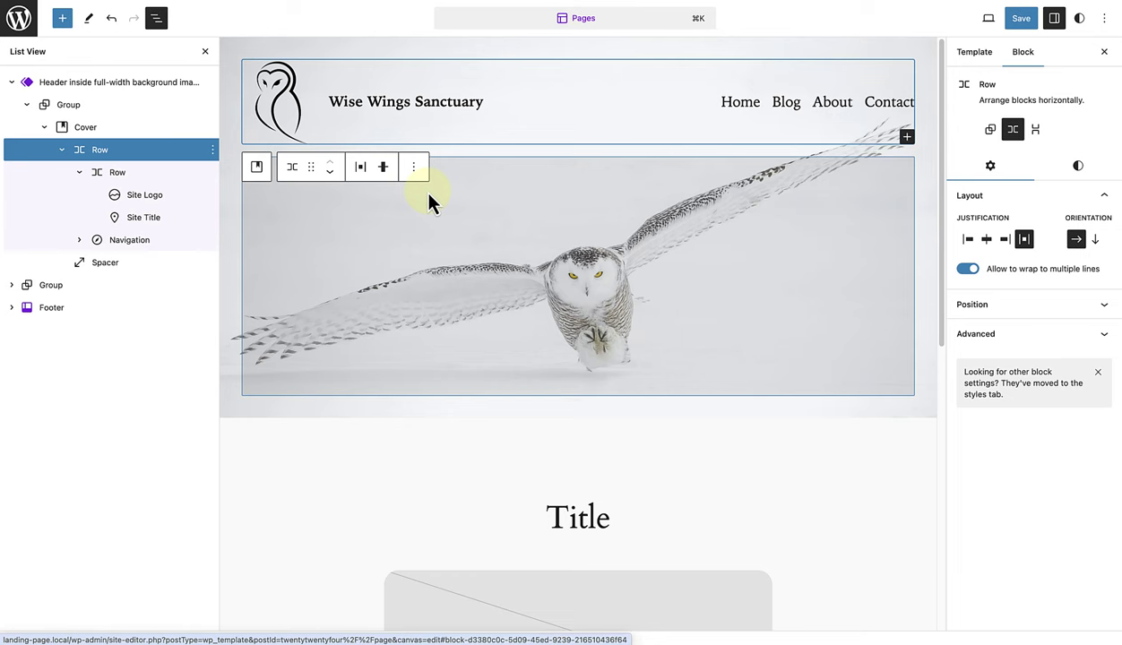
left_click(1081, 168)
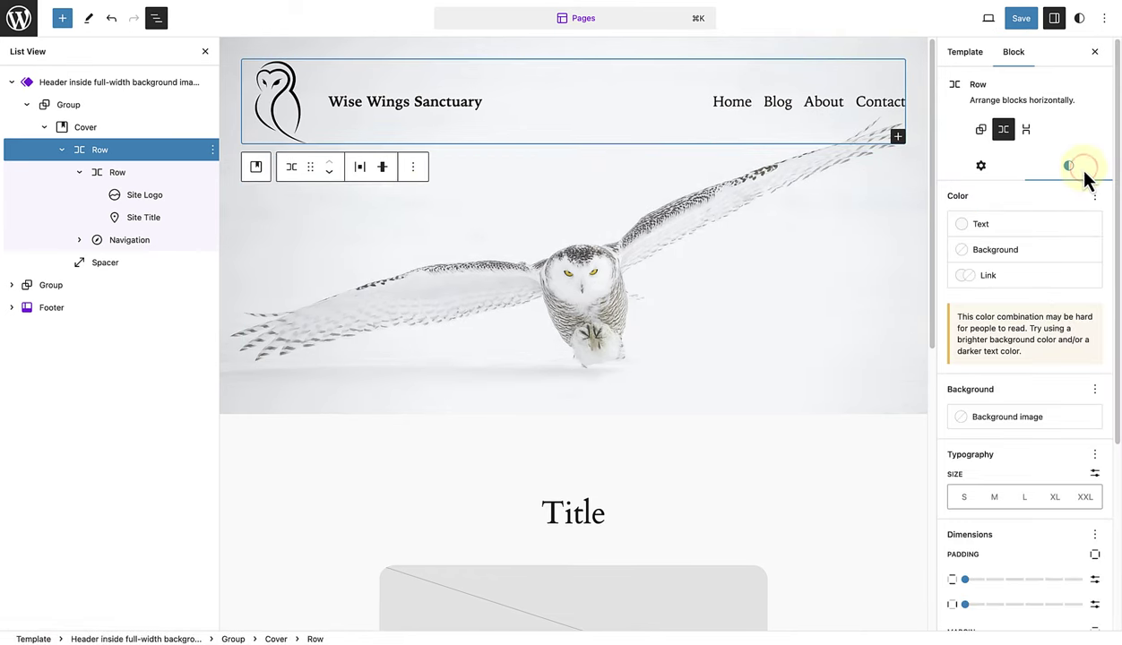
left_click_drag(966, 580, 1042, 606)
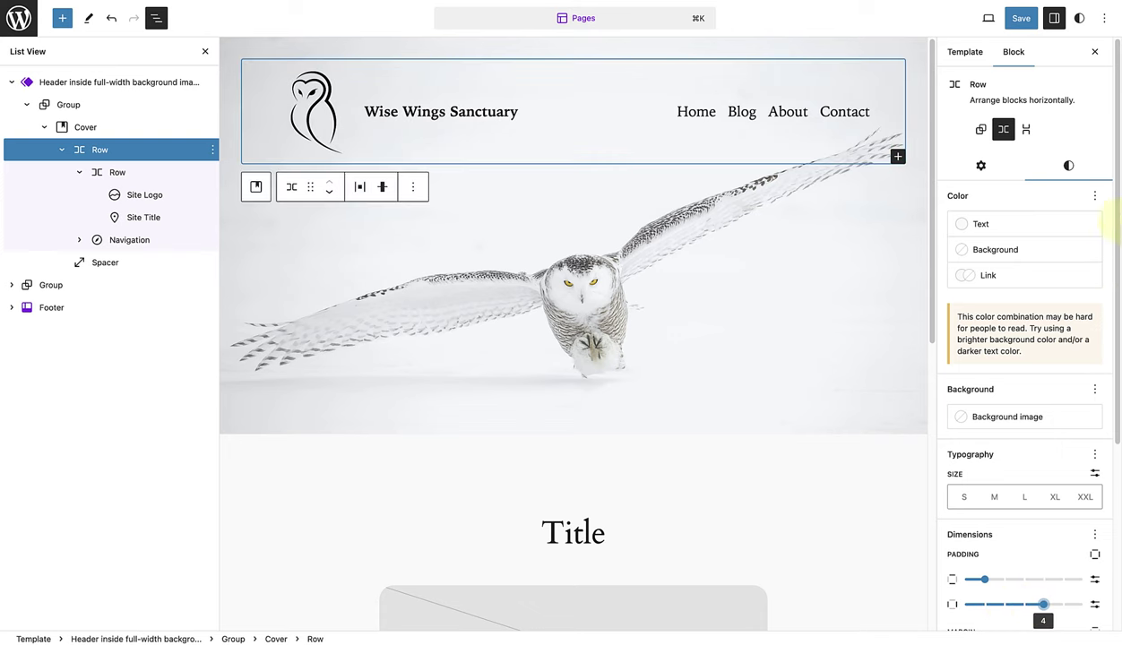
Hide the block settings and List View, and save the Logo, Pages template and header template part changes
left_click(1095, 52)
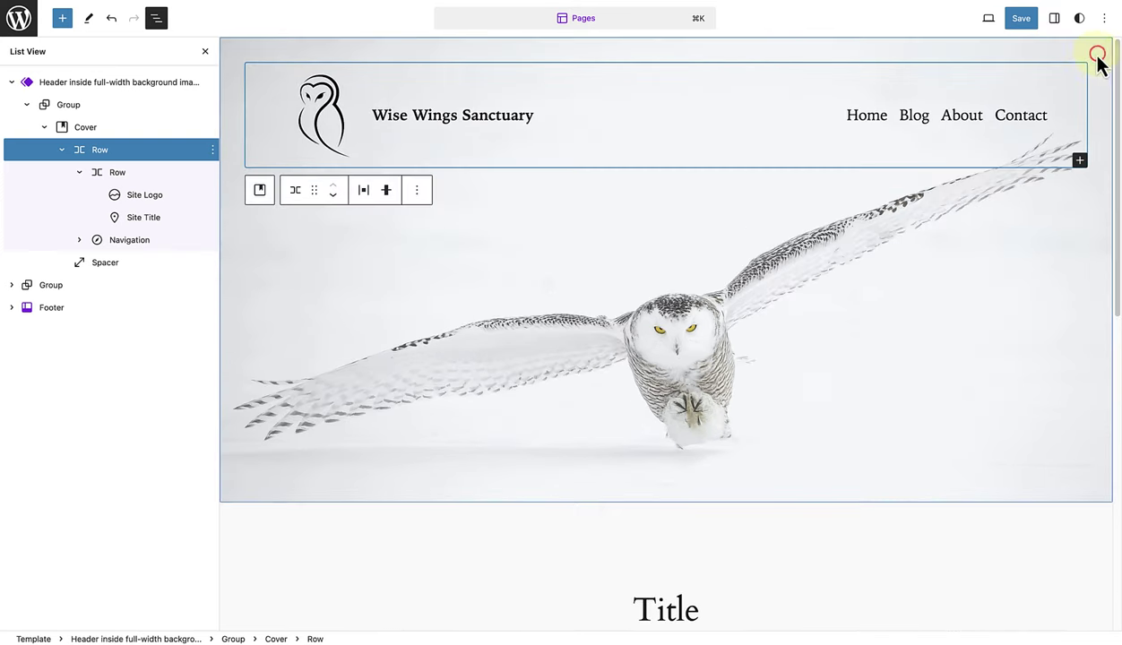
left_click(202, 52)
left_click(1100, 538)
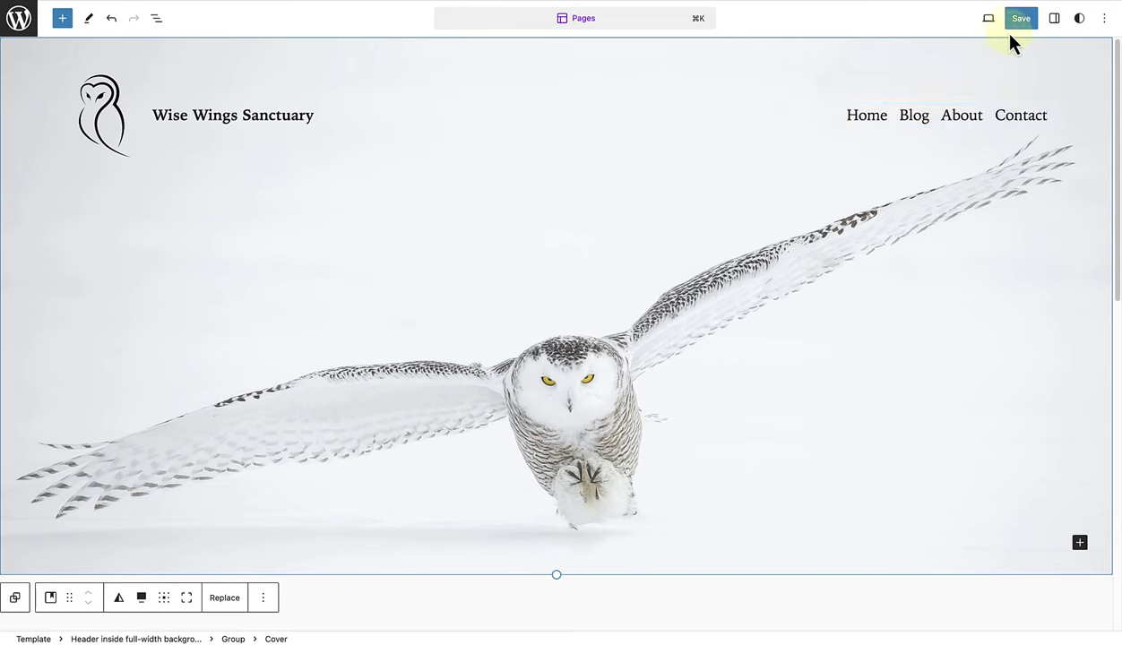
left_click(1011, 24)
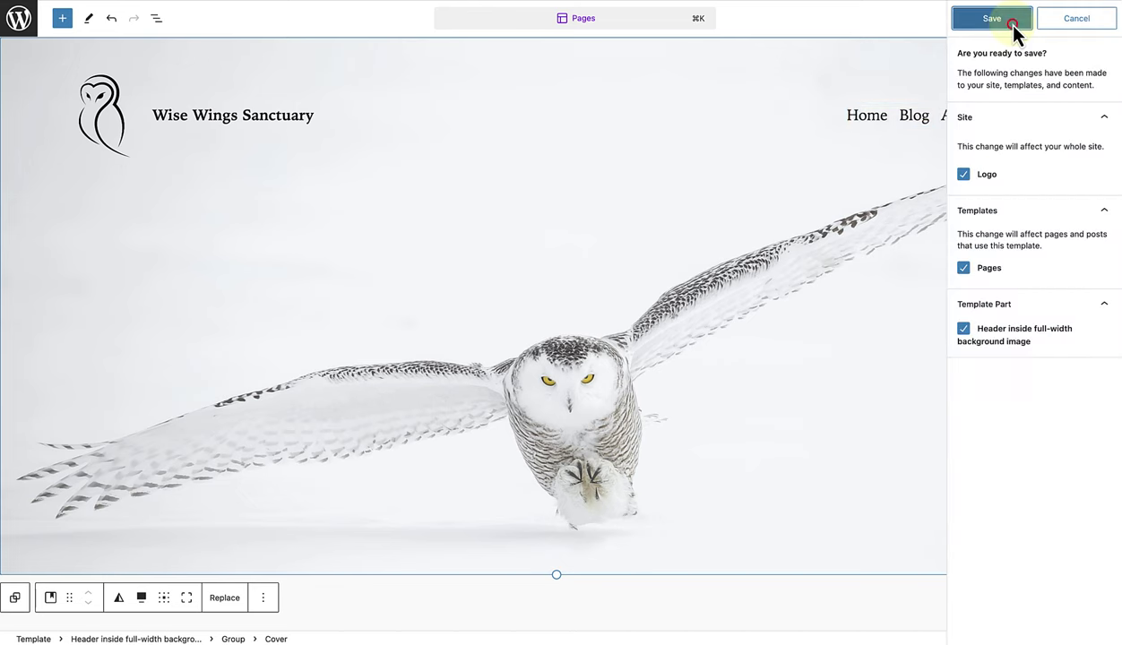
left_click(1011, 23)
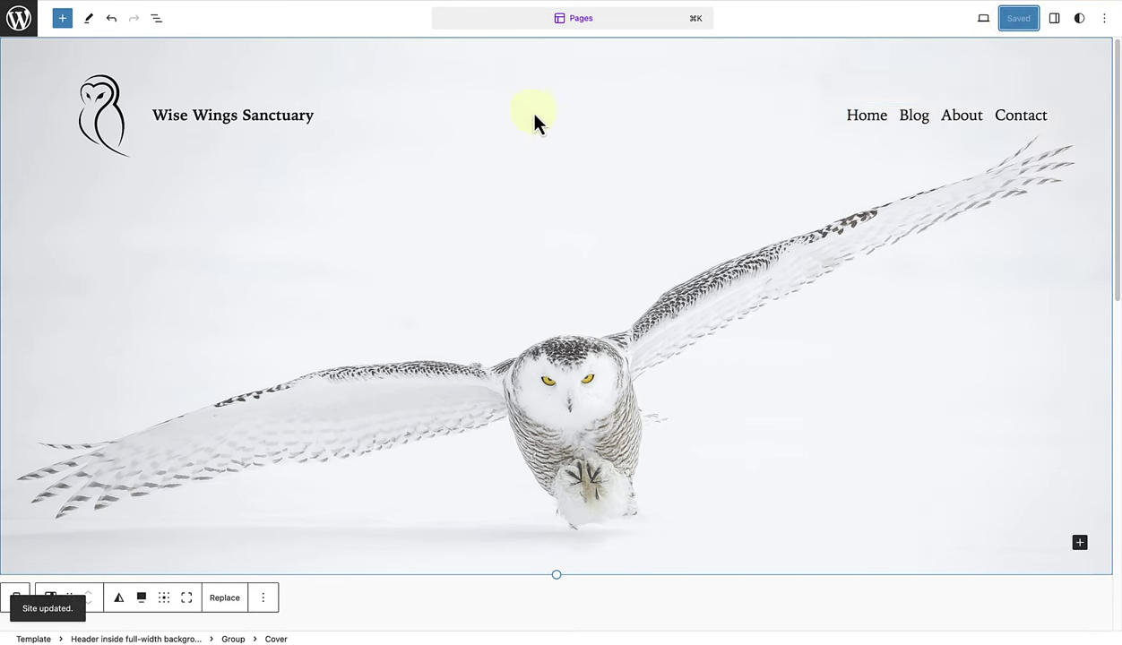
Leave the Pages template and open the Page: 404 template for editing
left_click(18, 18)
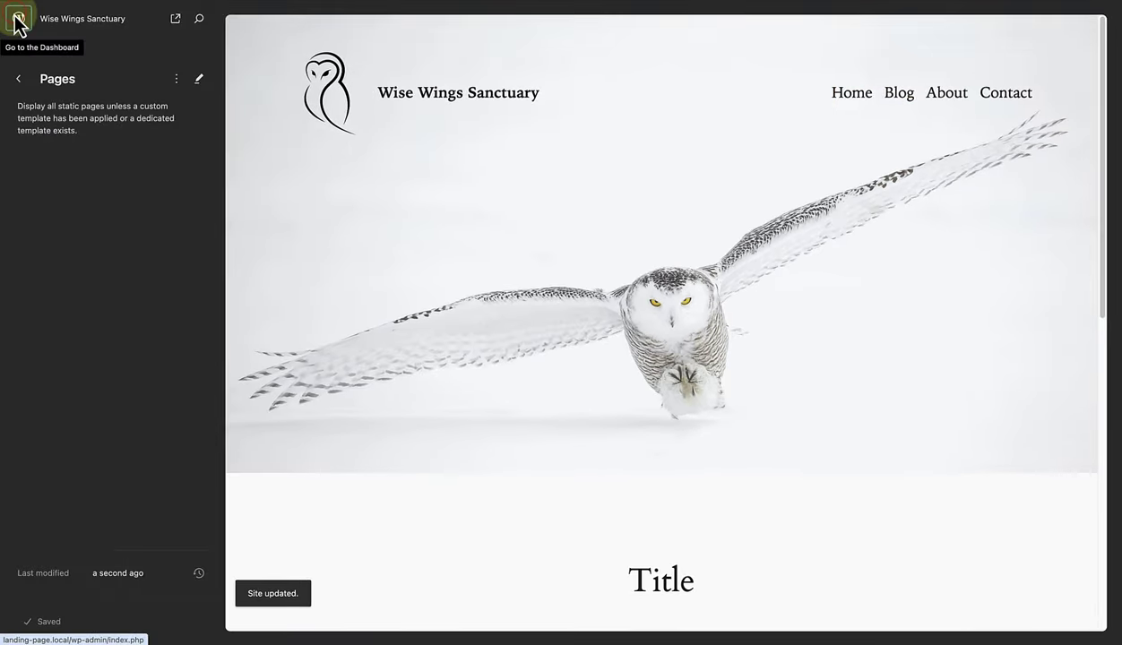
left_click(20, 82)
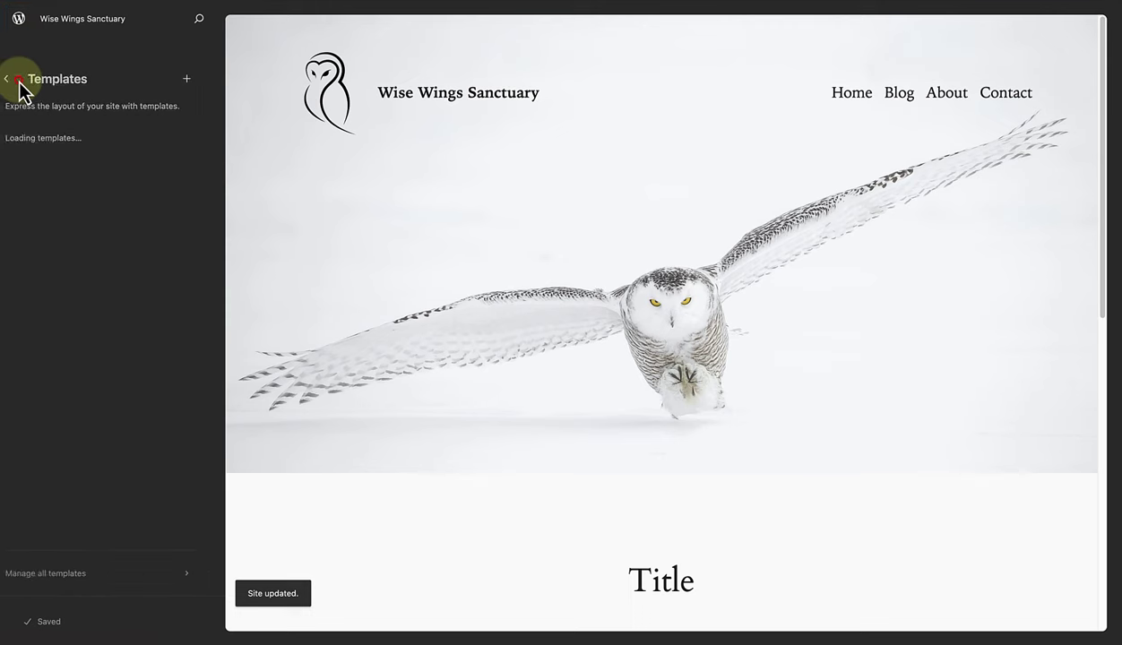
left_click(19, 83)
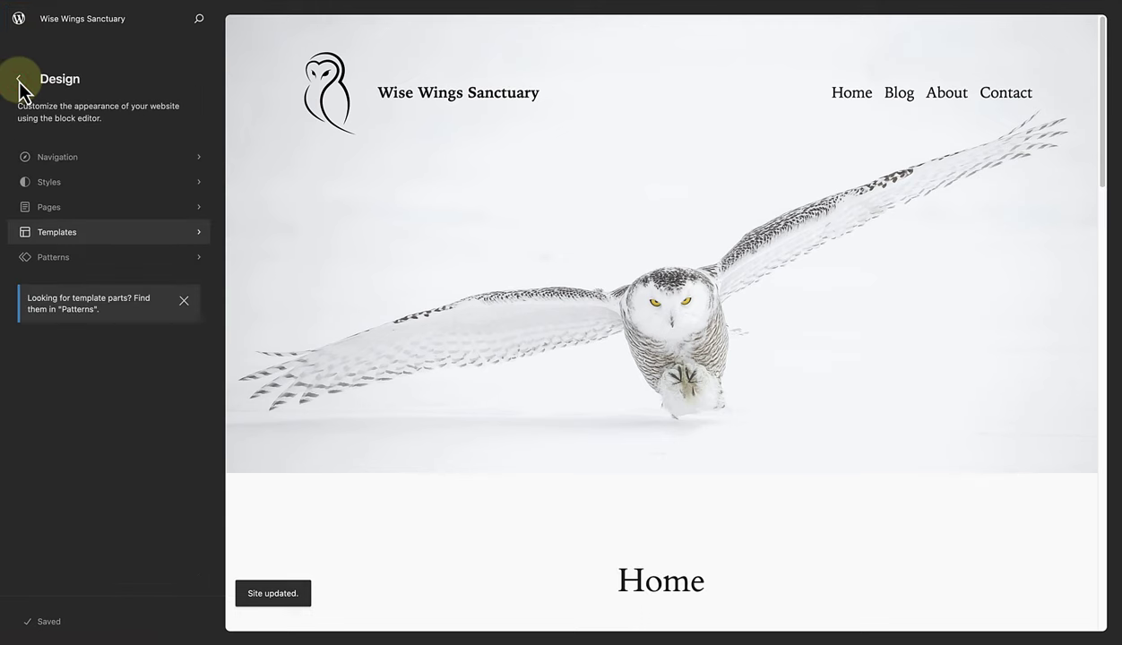
left_click(58, 229)
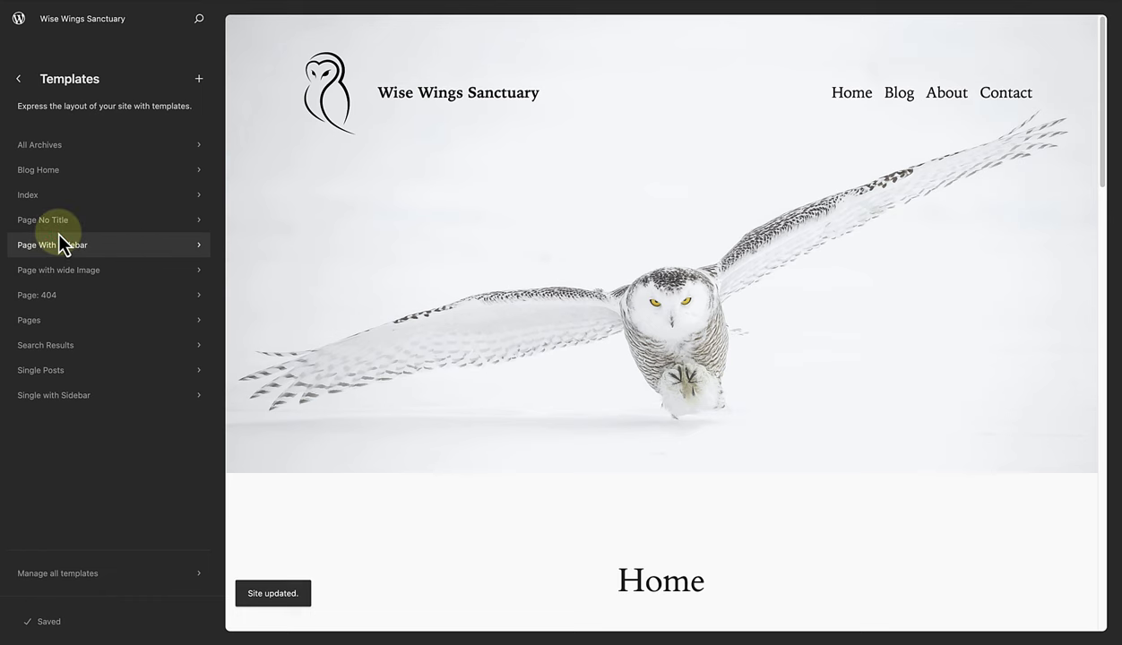
left_click(54, 297)
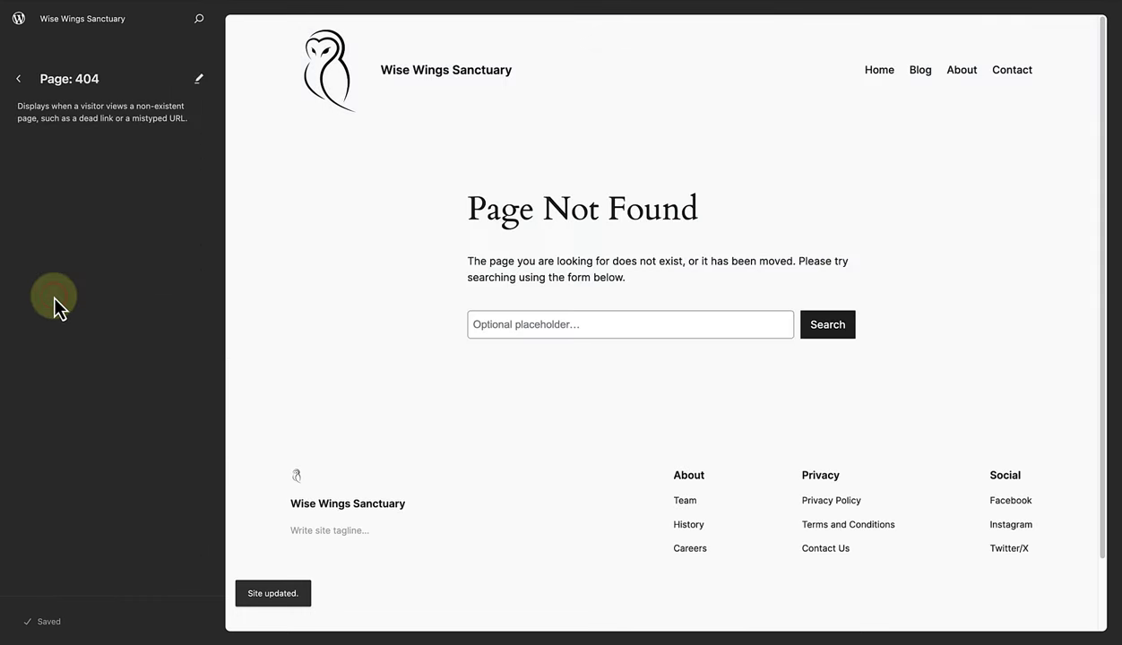
left_click(260, 247)
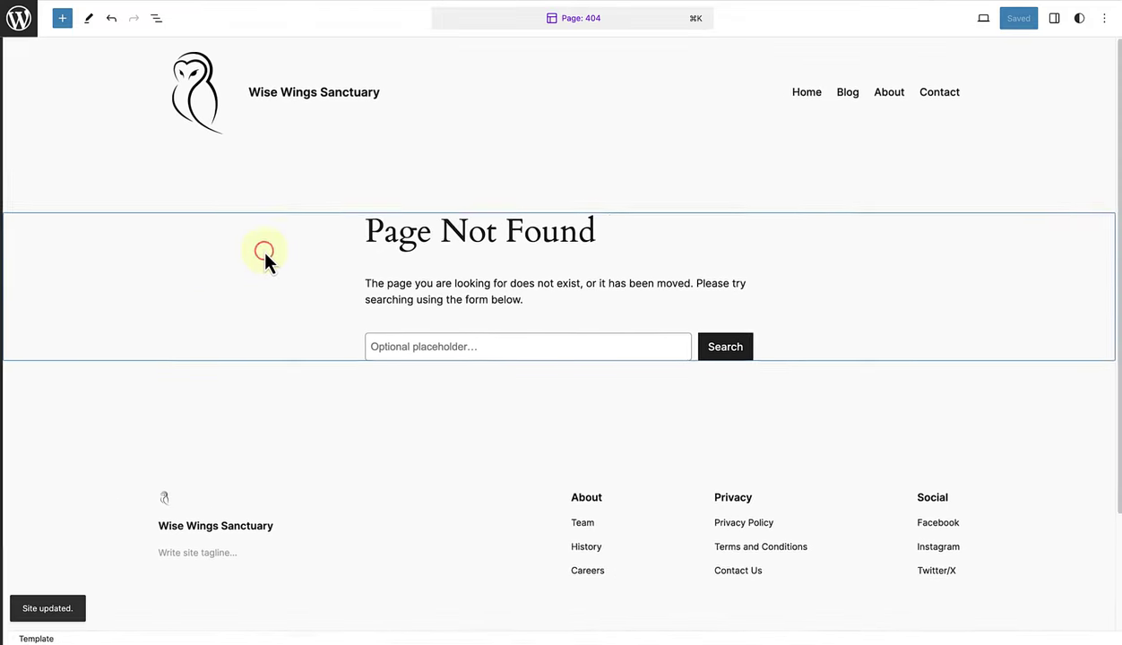
Replace the Page: 404 template's header with the owl "Header inside full-width background image" template part and save the template
left_click(149, 117)
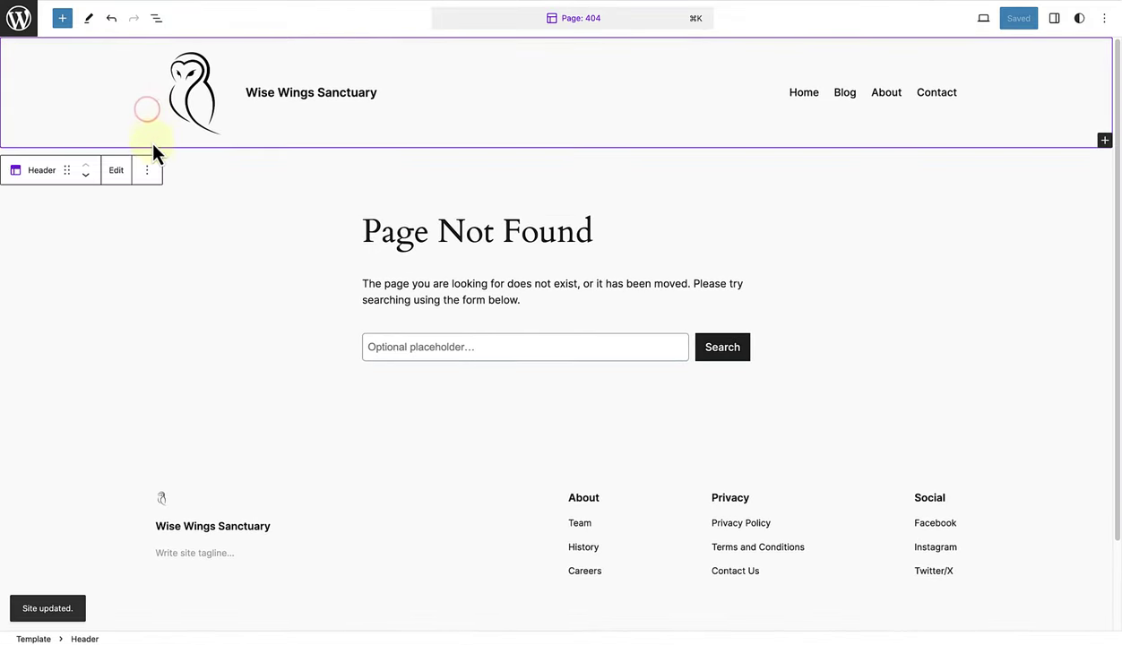
left_click(147, 173)
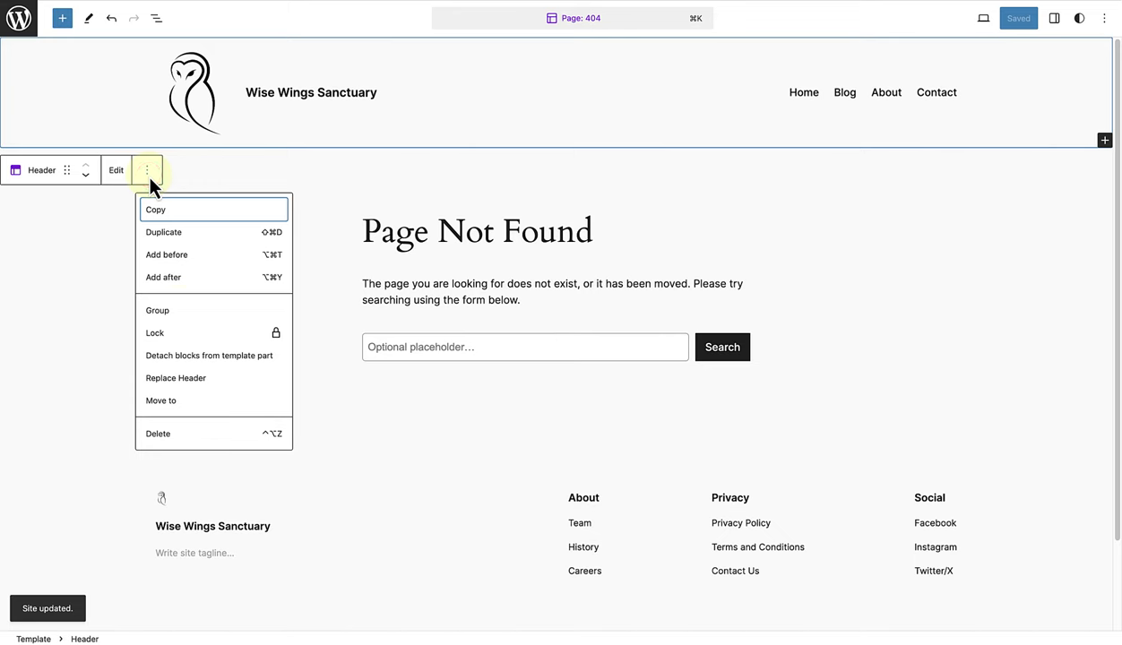
left_click(196, 380)
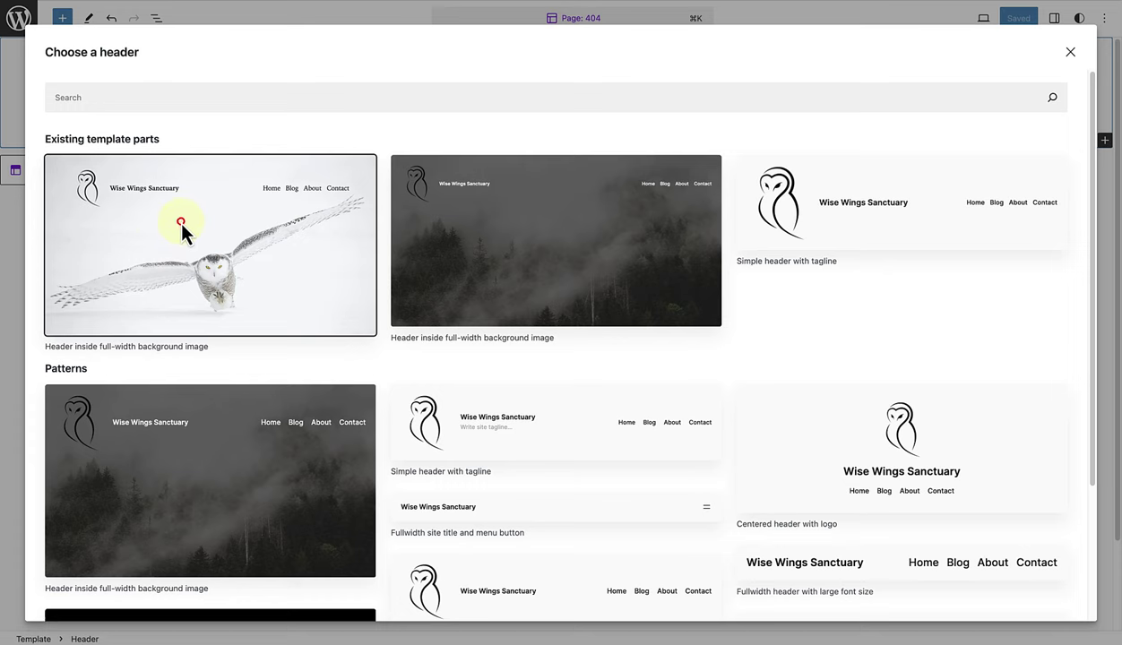
left_click(181, 225)
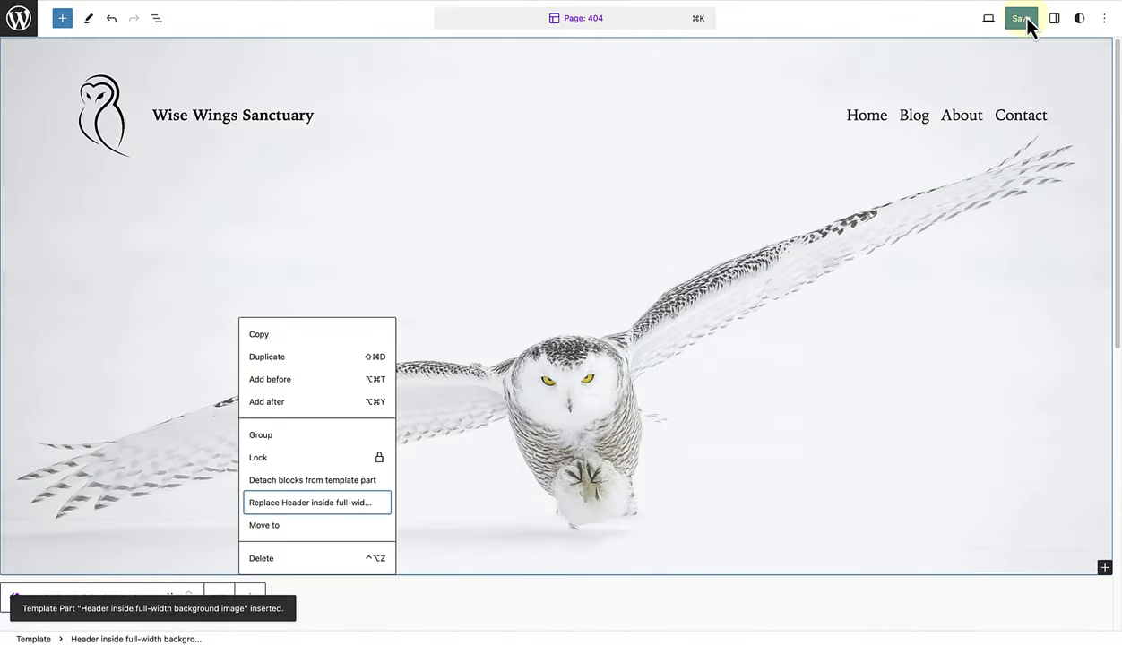
left_click(1021, 19)
left_click(1011, 19)
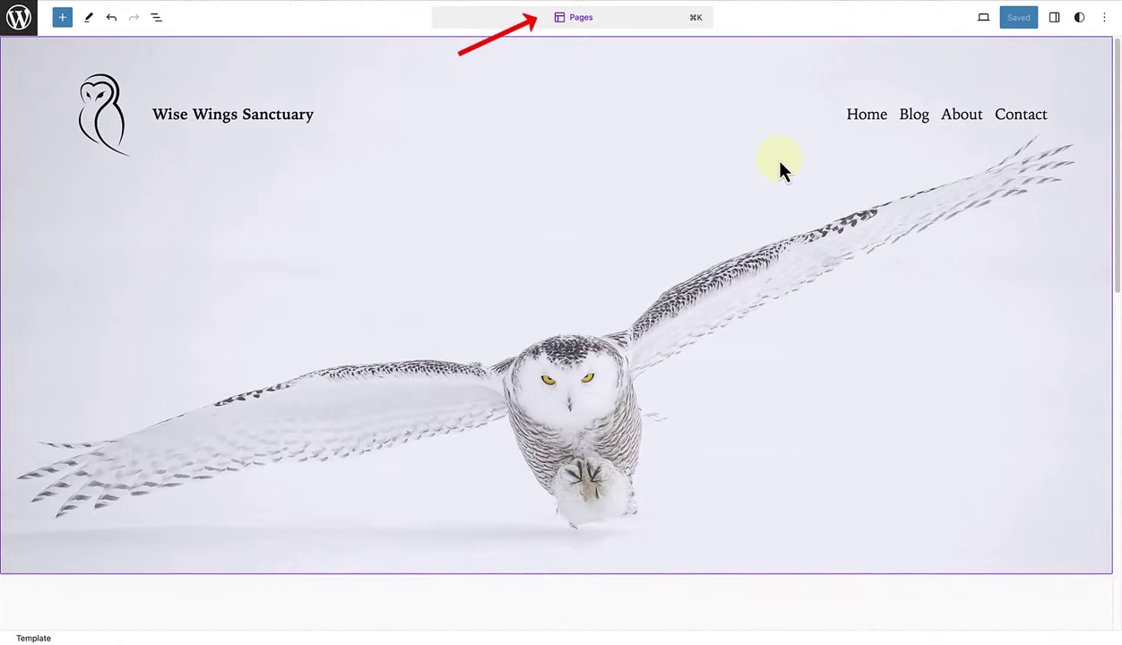
Show the List View for the Pages template and enlarge the Site Logo in the footer's first column
scroll(815, 233, "down", 8)
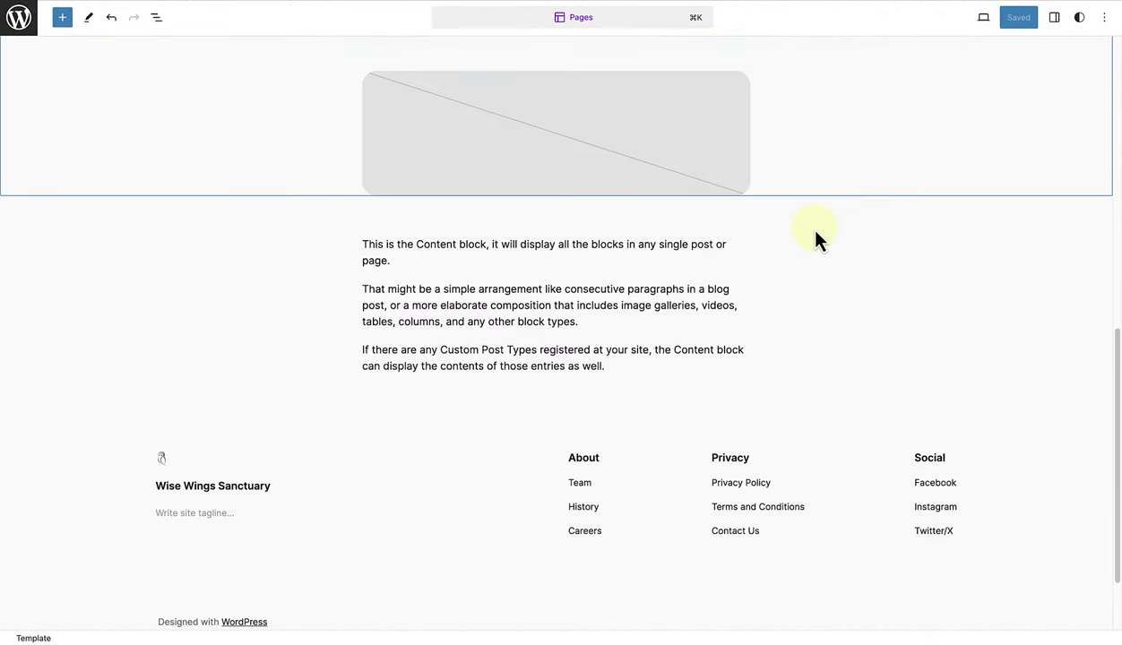
scroll(816, 237, "down", 2)
left_click(815, 303)
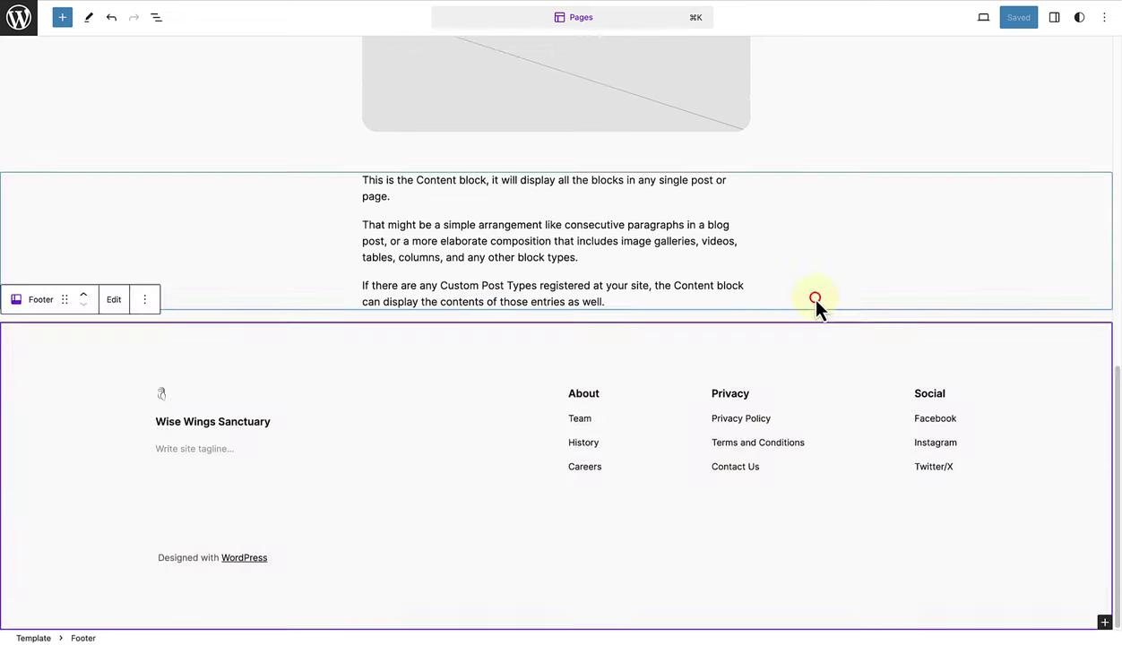
left_click(157, 18)
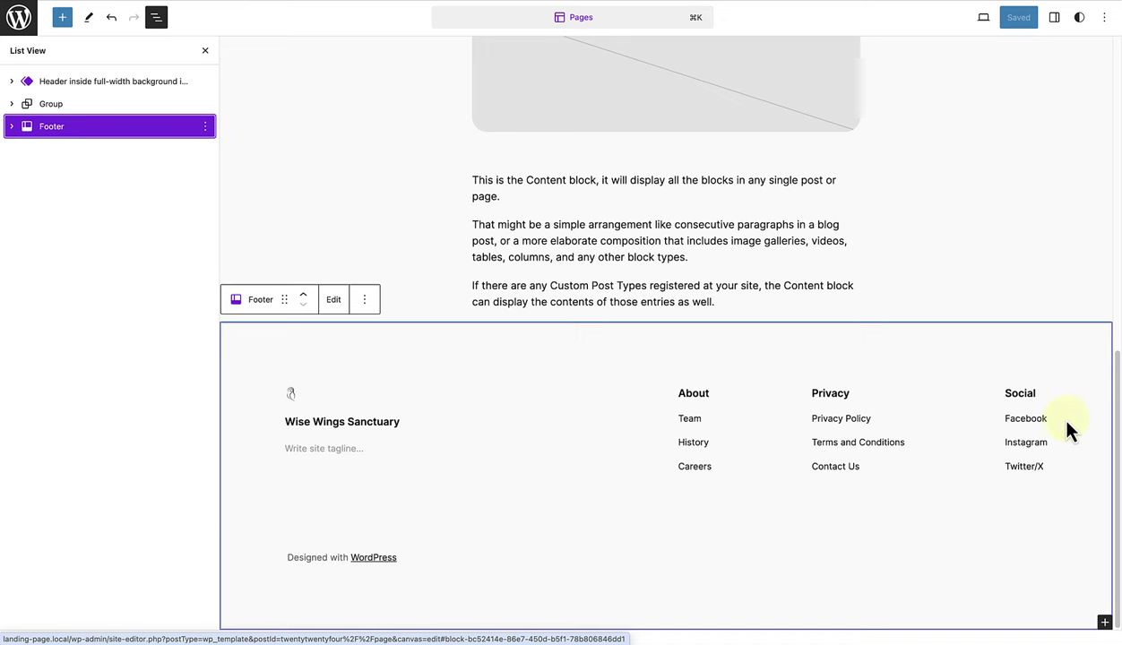
left_click(294, 396)
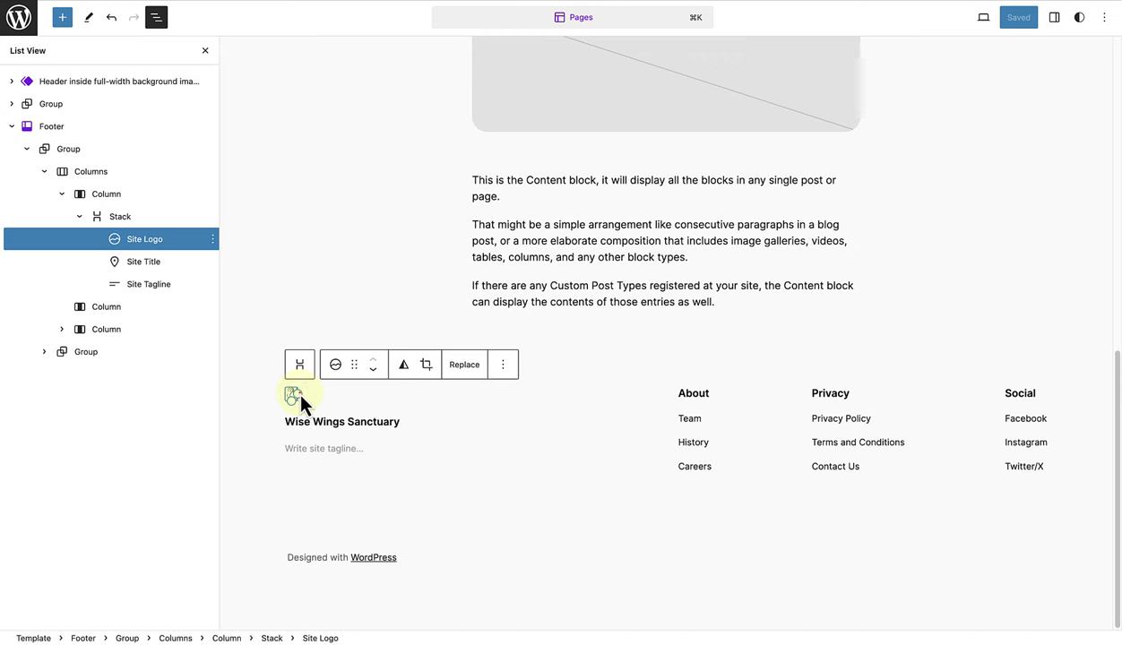
left_click_drag(301, 399, 340, 416)
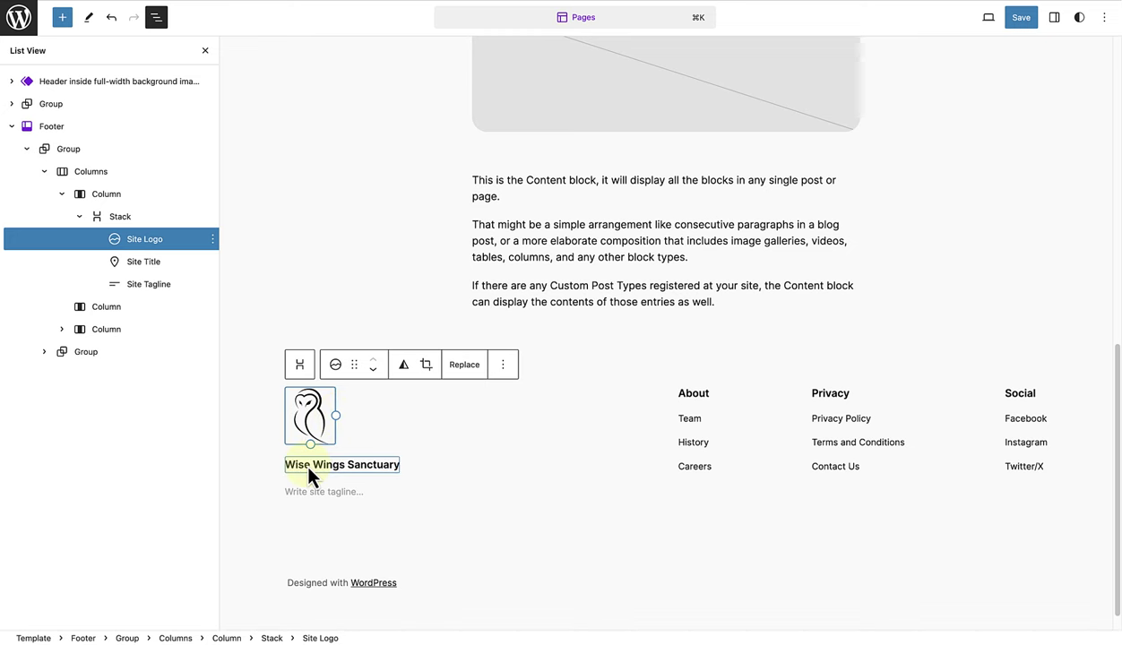
Enter the site tagline "Safeguarding the Silent Wings" in the footer and change the About heading to "Quick Links"
left_click(289, 489)
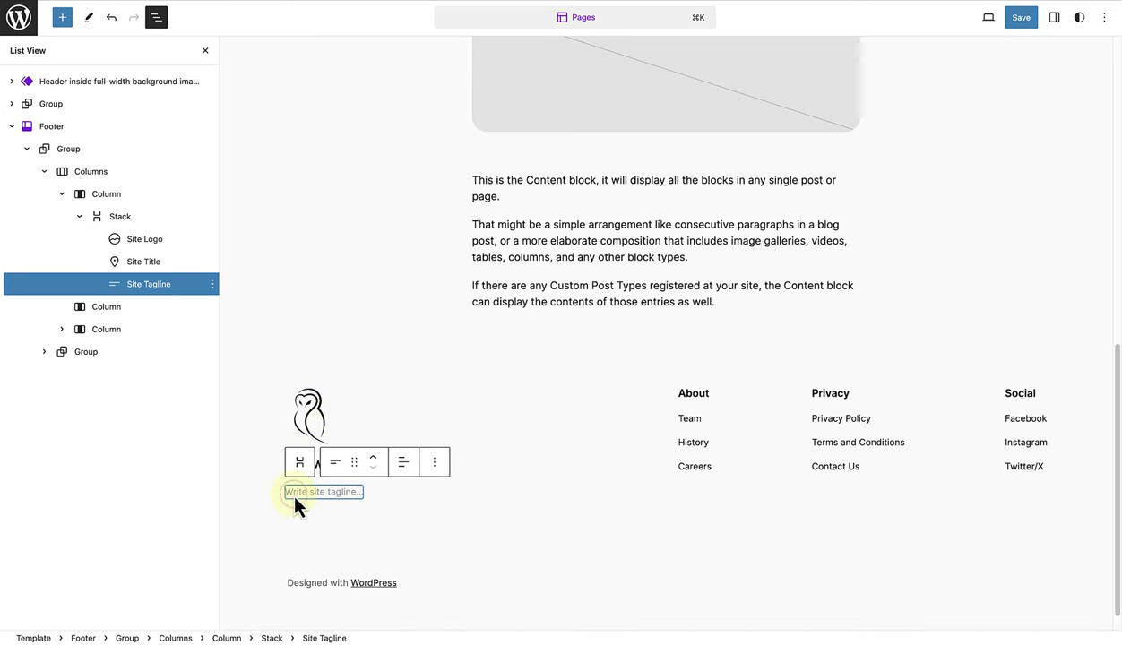
type("Safeguarding the Silent Wings")
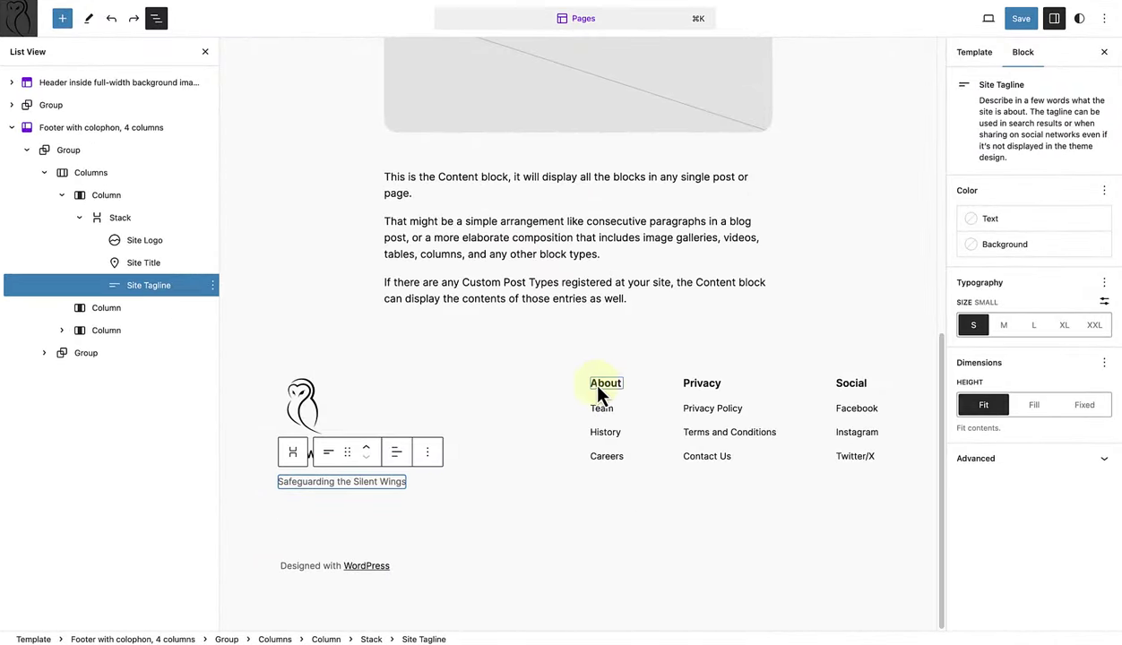
left_click(600, 389)
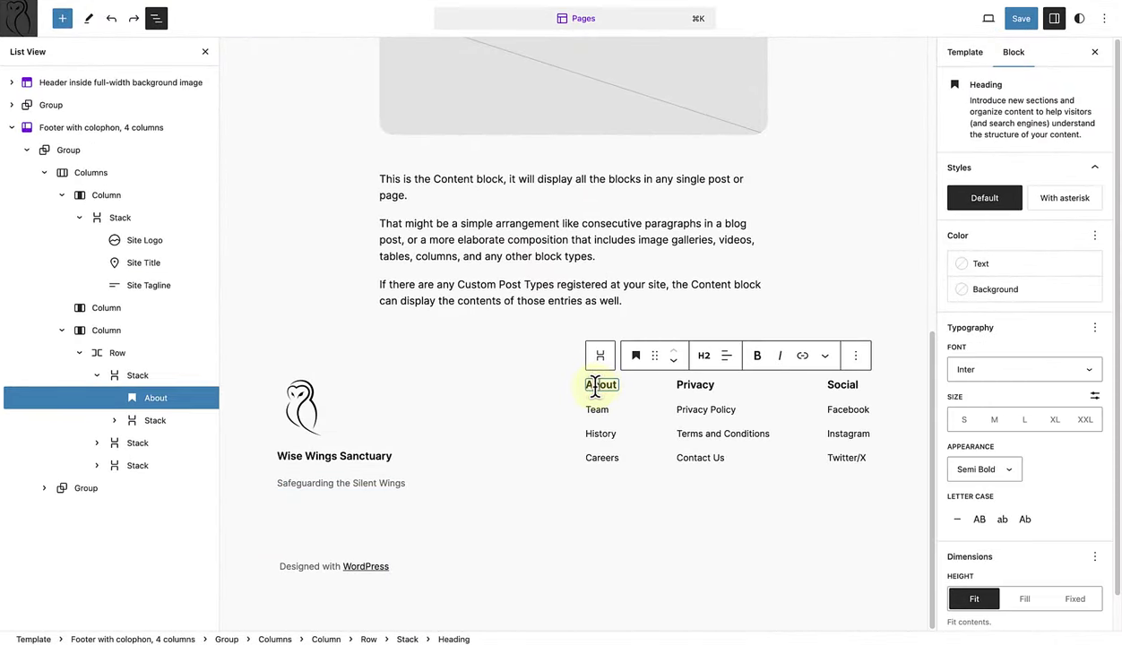
left_click_drag(588, 385, 616, 387)
type("Quick")
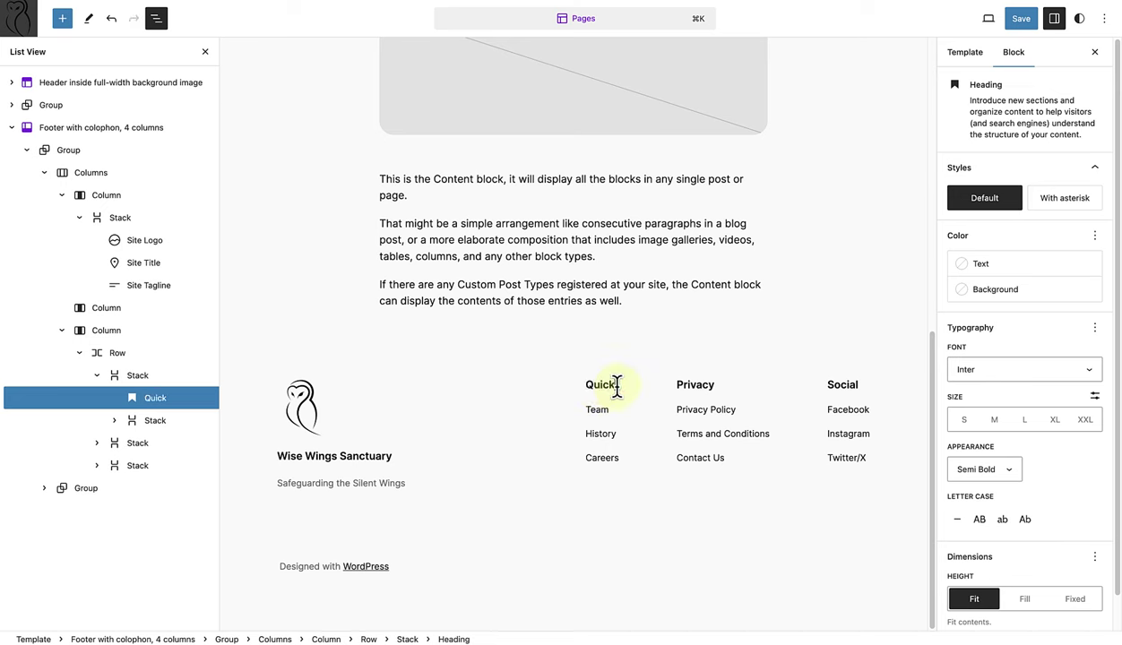
type(" Links")
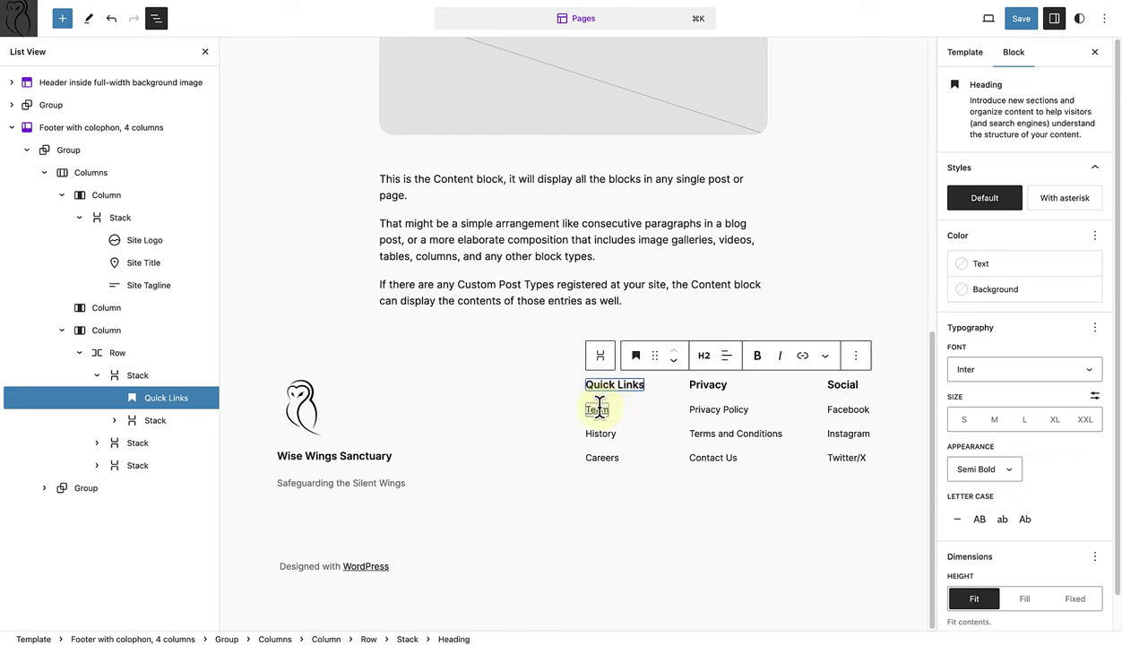
Switch the Navigation block under Quick Links to the Header navigation menu and check its layout settings
left_click(598, 408)
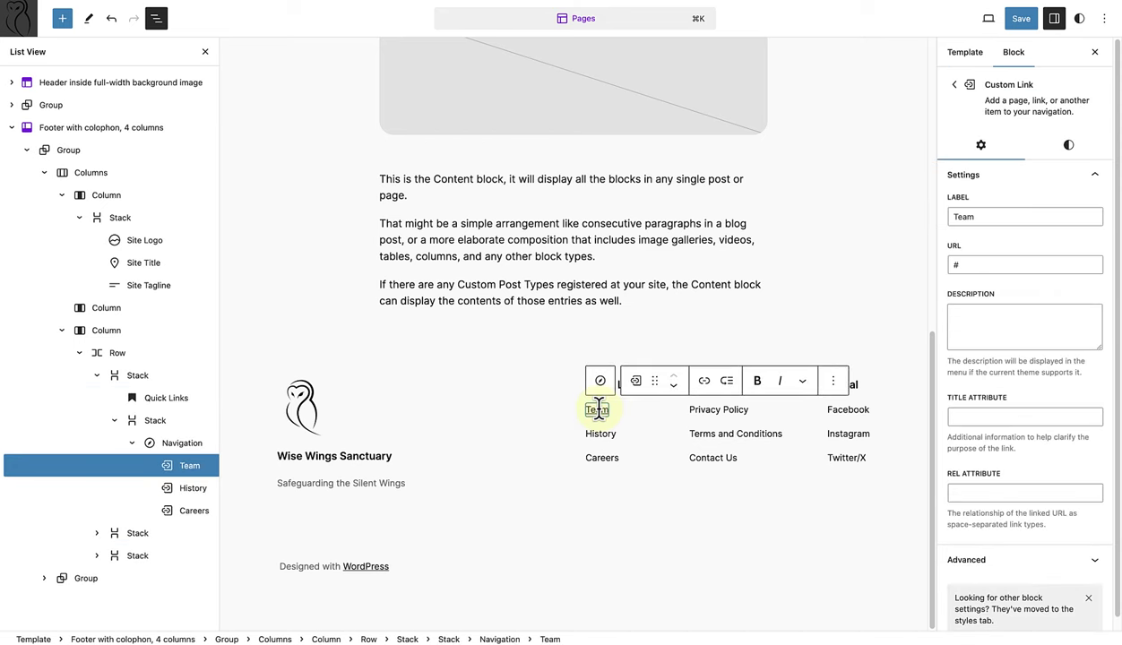
left_click(183, 444)
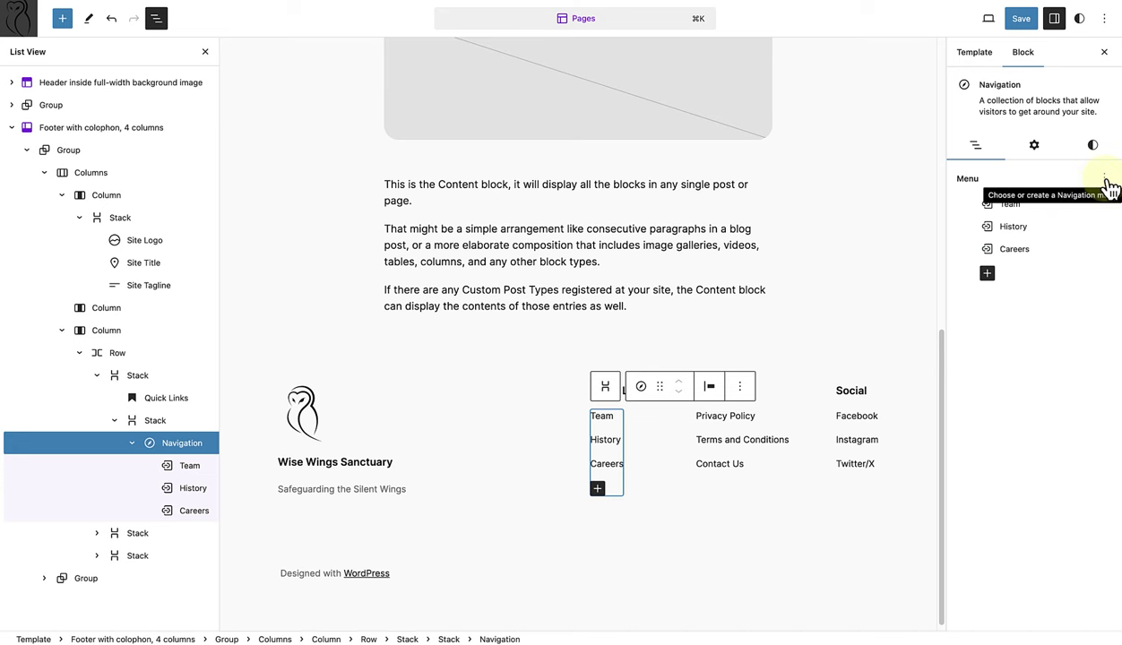
left_click(1105, 179)
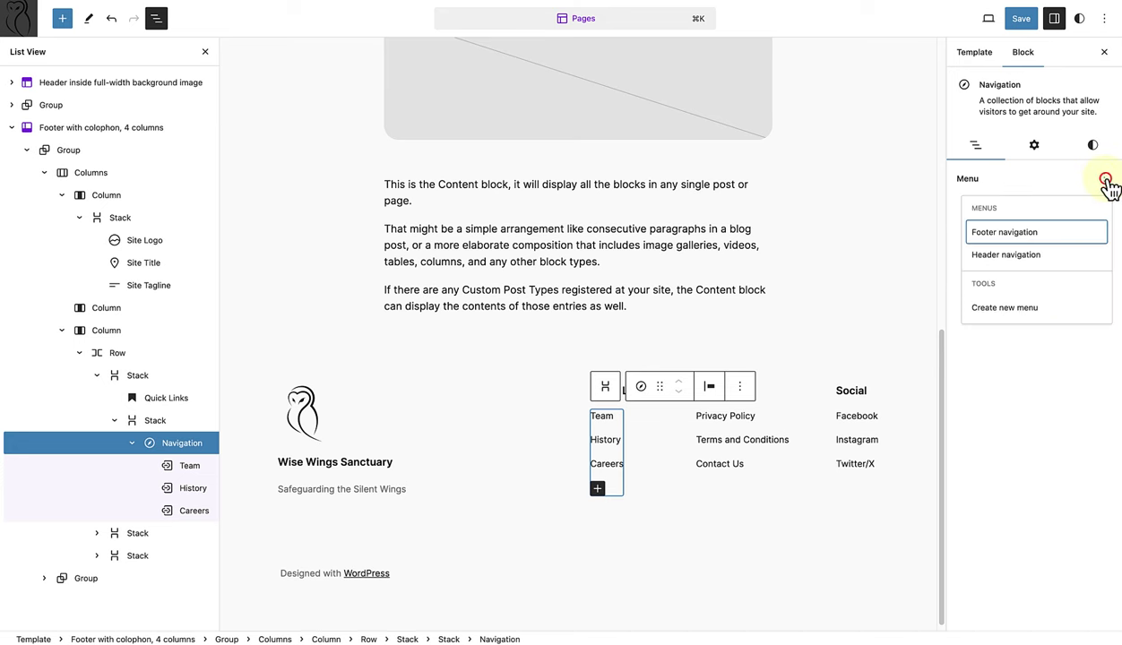
left_click(1017, 257)
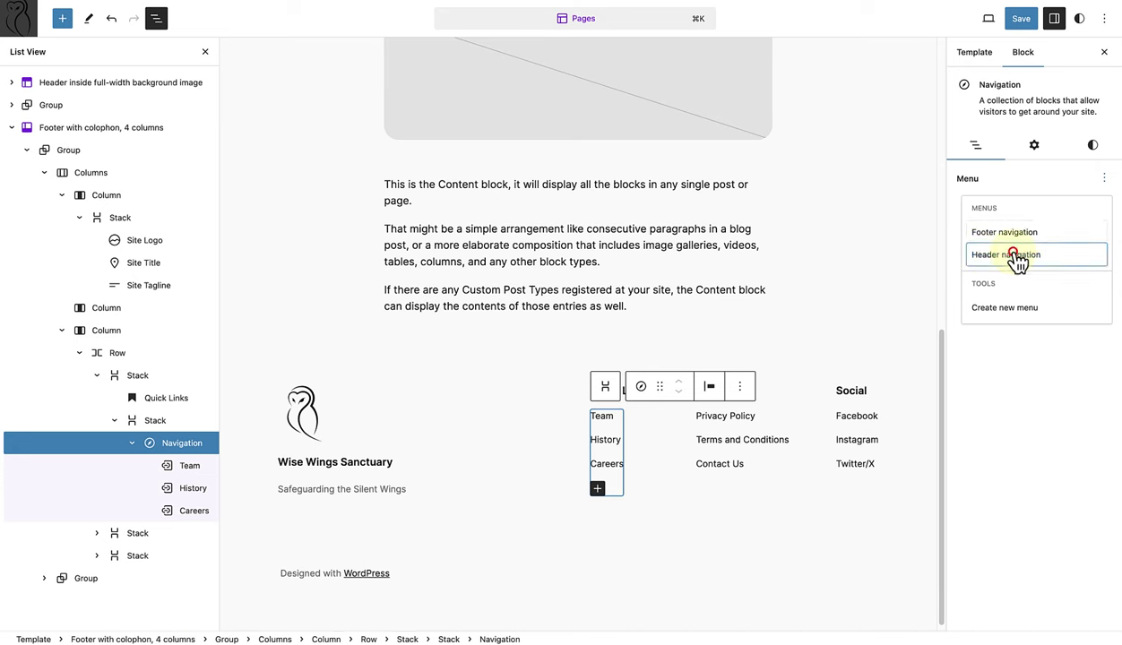
left_click(1033, 149)
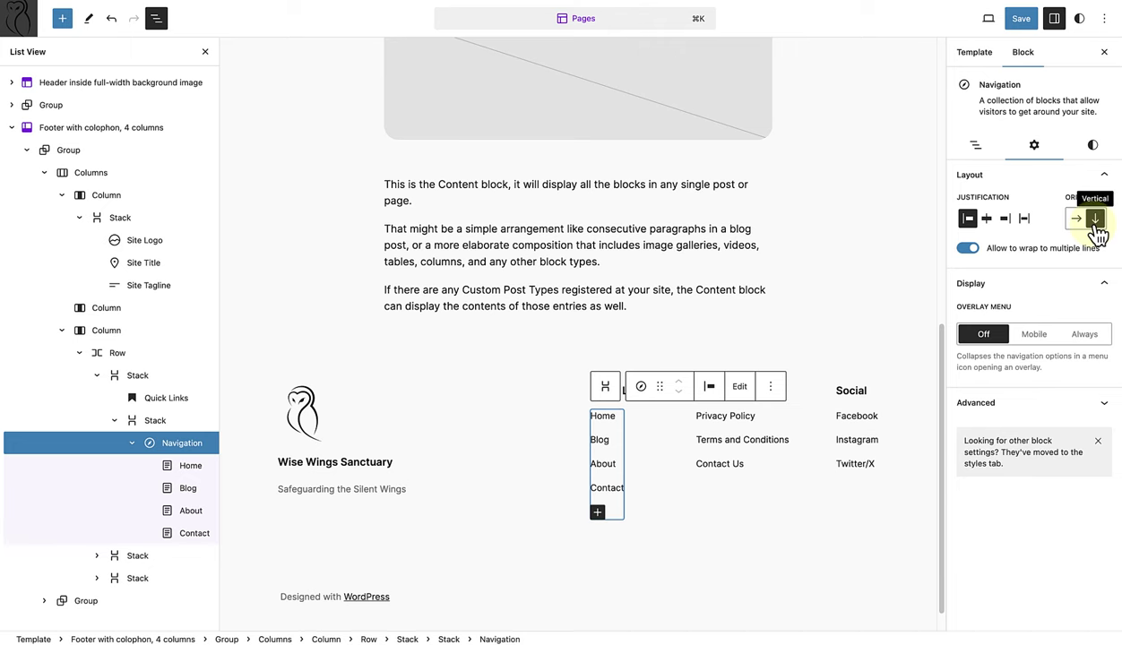
Create a new menu for the Navigation block under the footer's Privacy heading
left_click(718, 416)
left_click(720, 417)
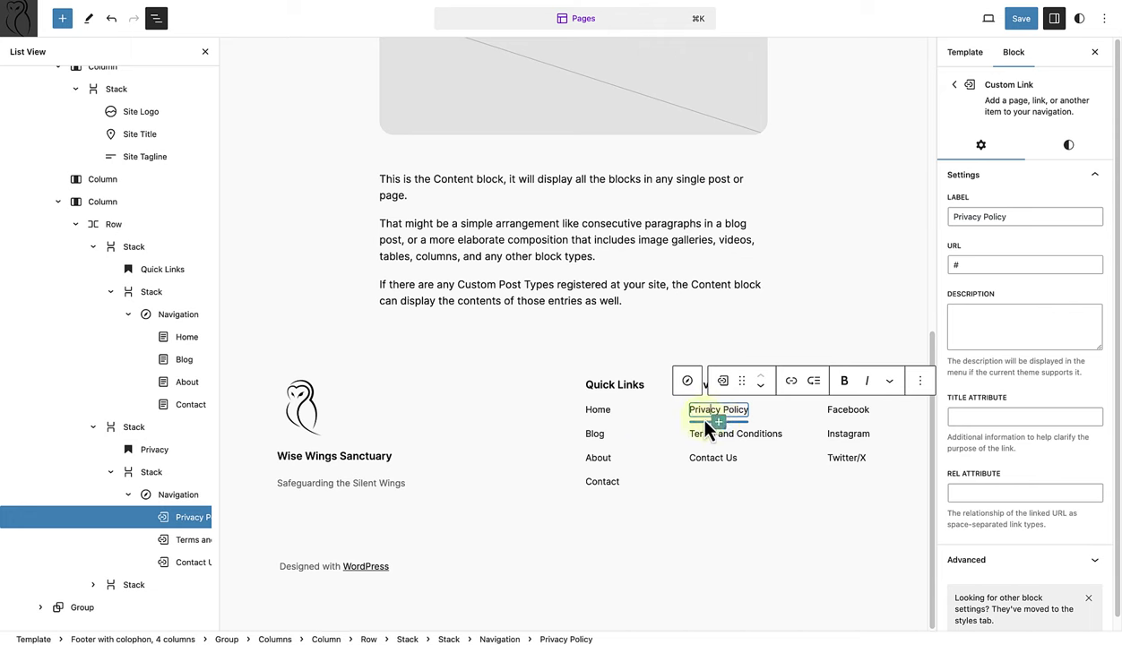
left_click(171, 496)
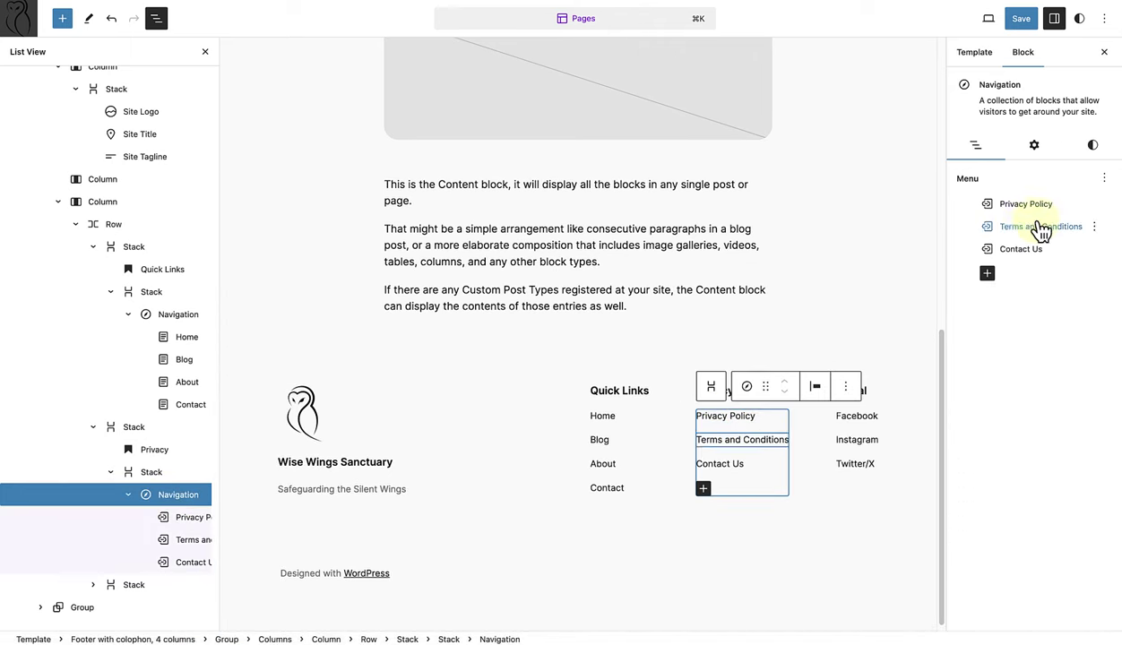
left_click(1105, 180)
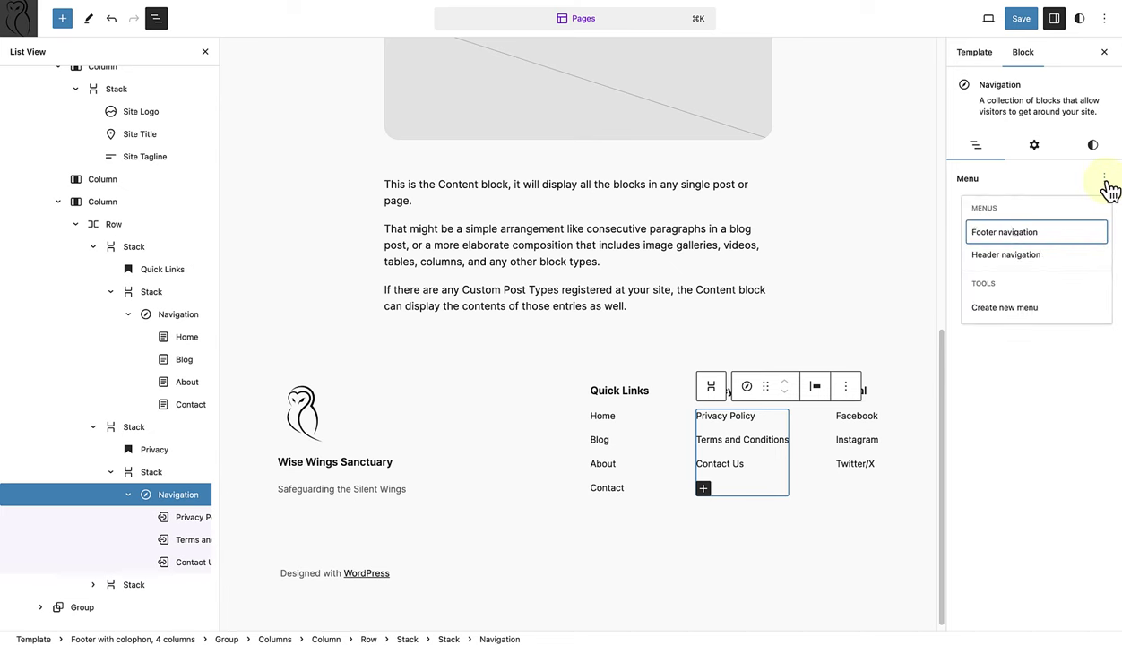
left_click(1005, 310)
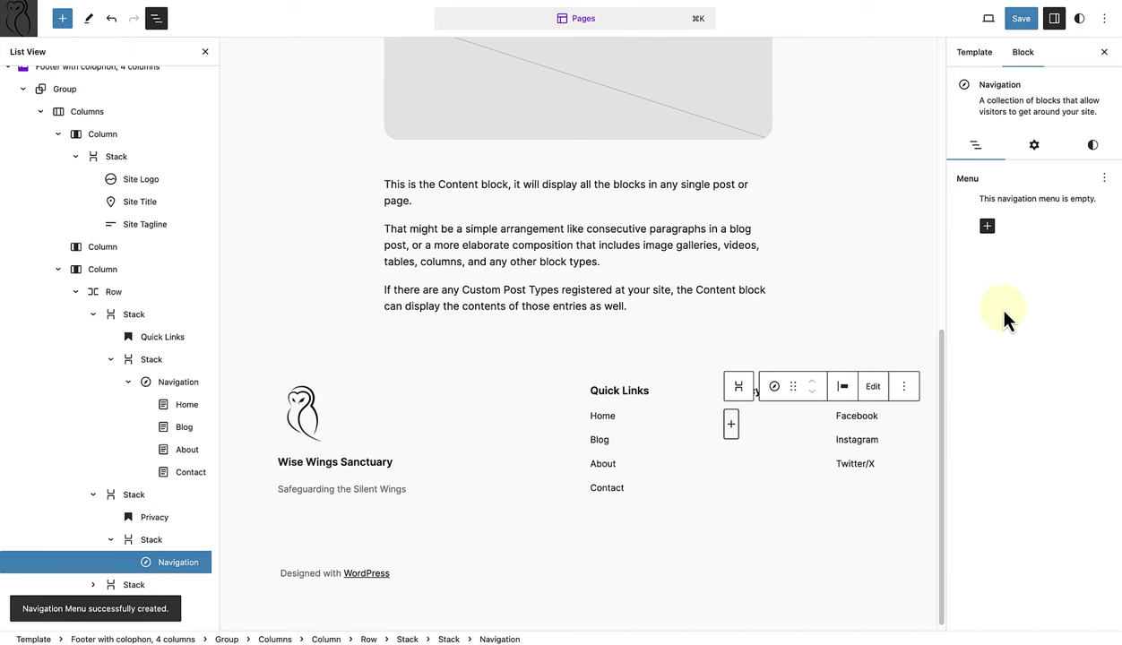
Add links to the Privacy Policy and Terms and Conditions pages to the new menu under Privacy
left_click(731, 424)
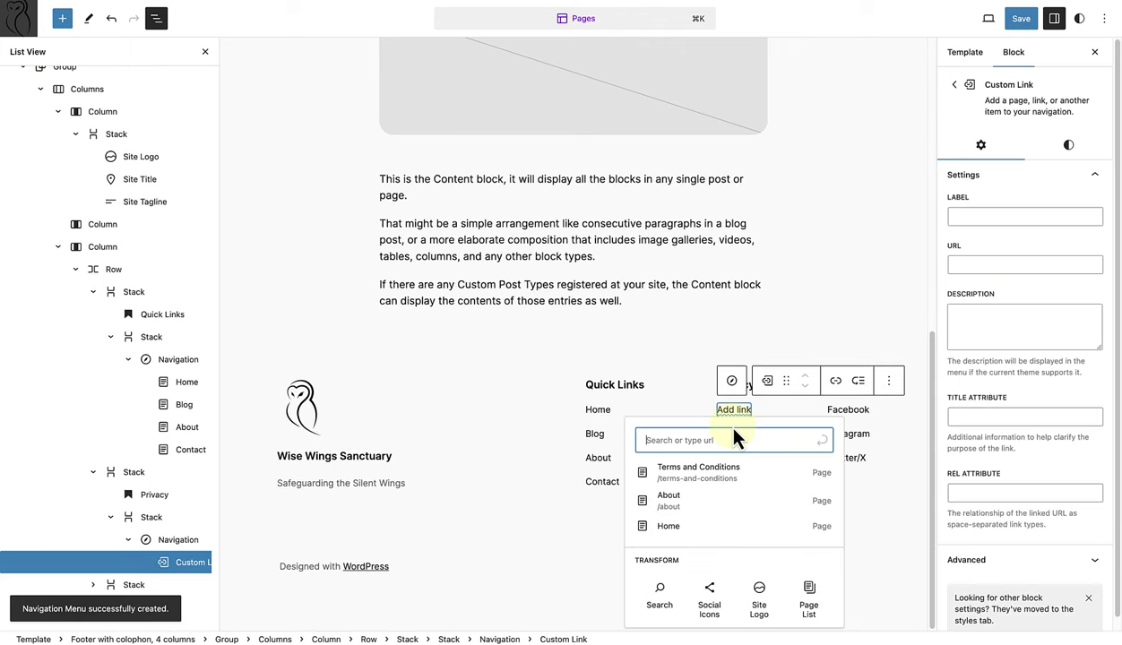
type("Pri")
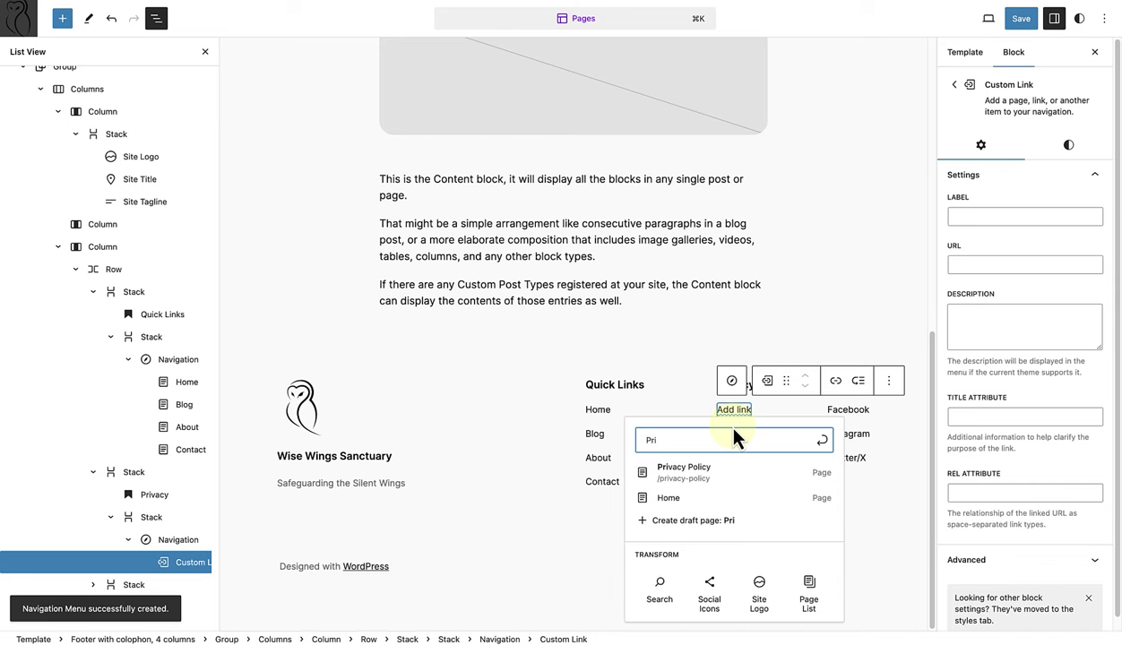
left_click(687, 471)
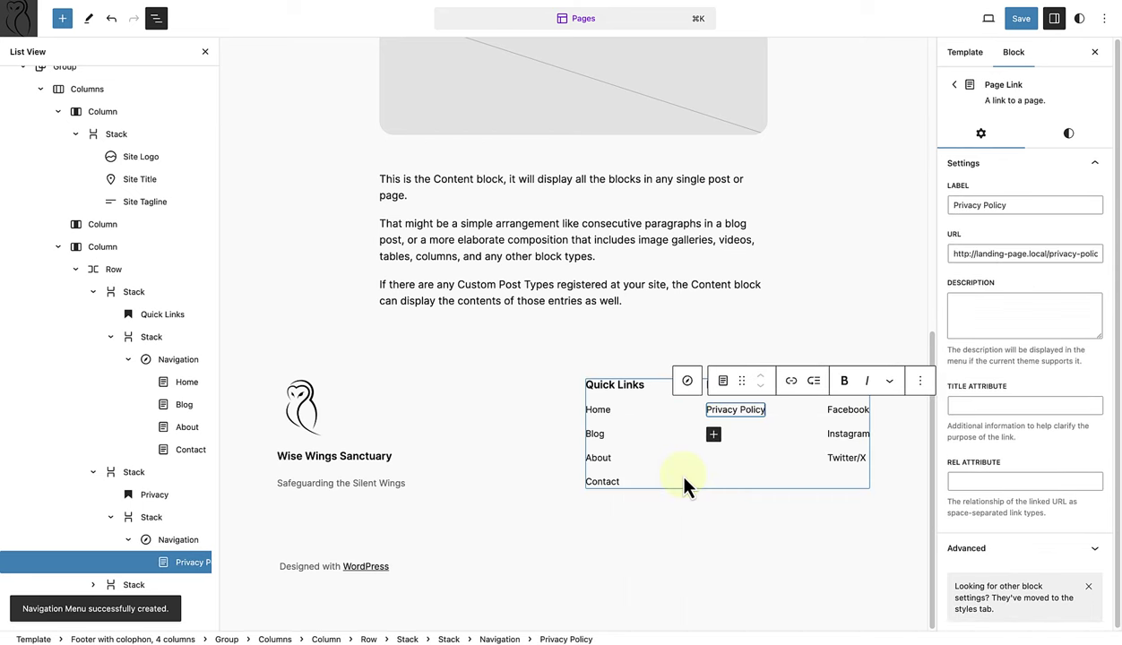
left_click(714, 436)
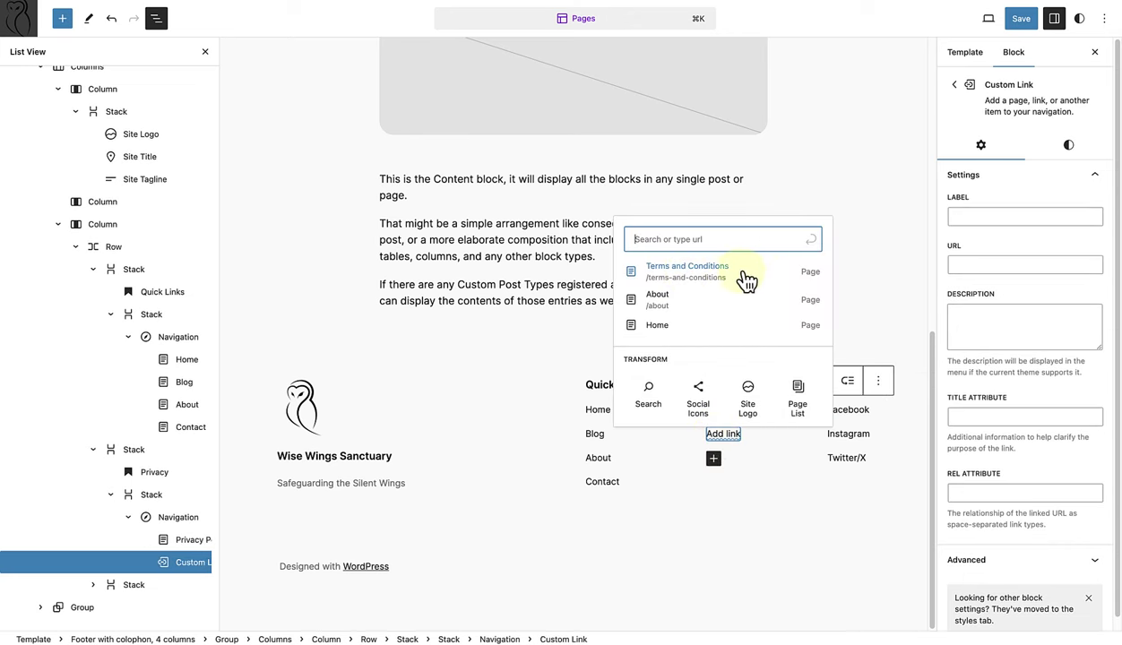
left_click(692, 280)
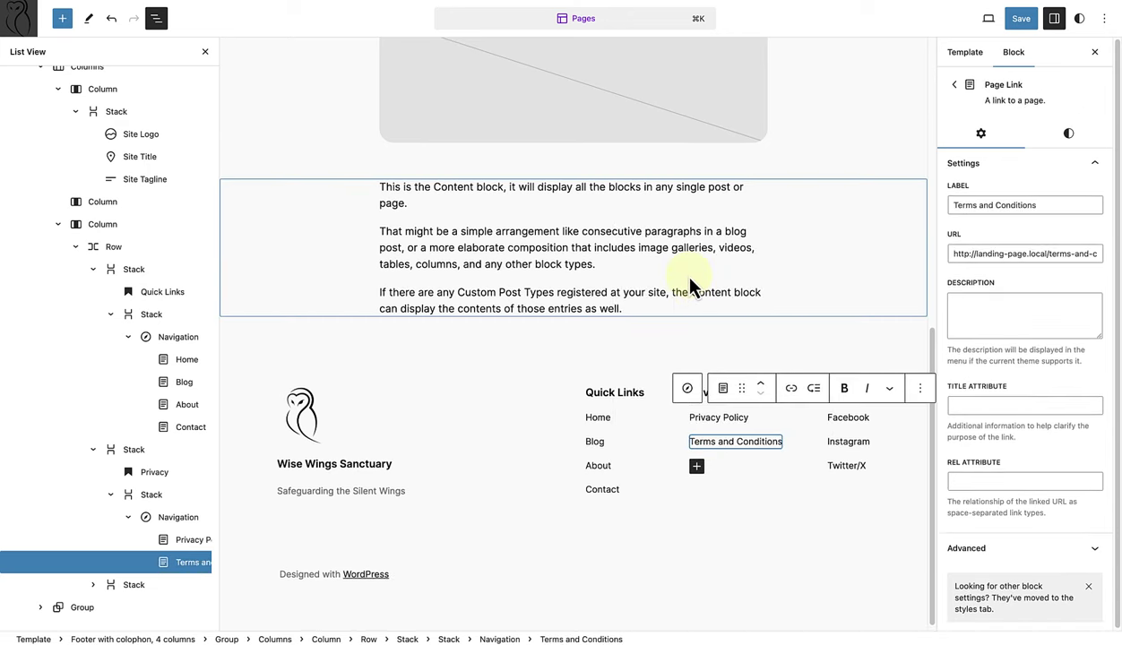
Open the Facebook link in the footer's Social column for editing
left_click(839, 418)
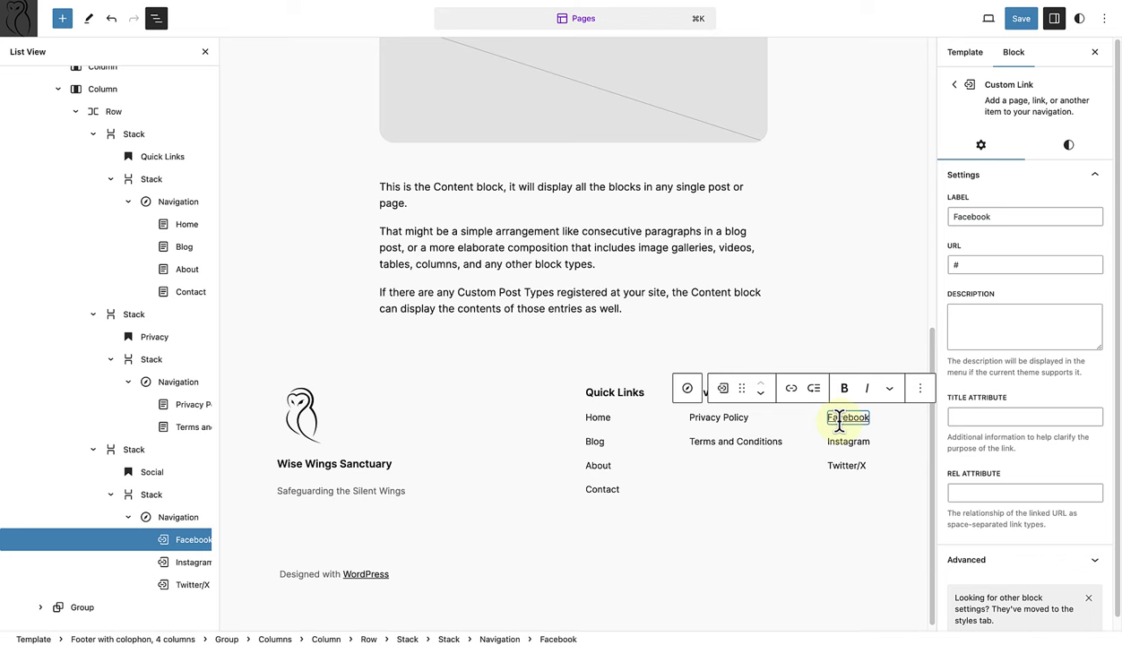
left_click(794, 394)
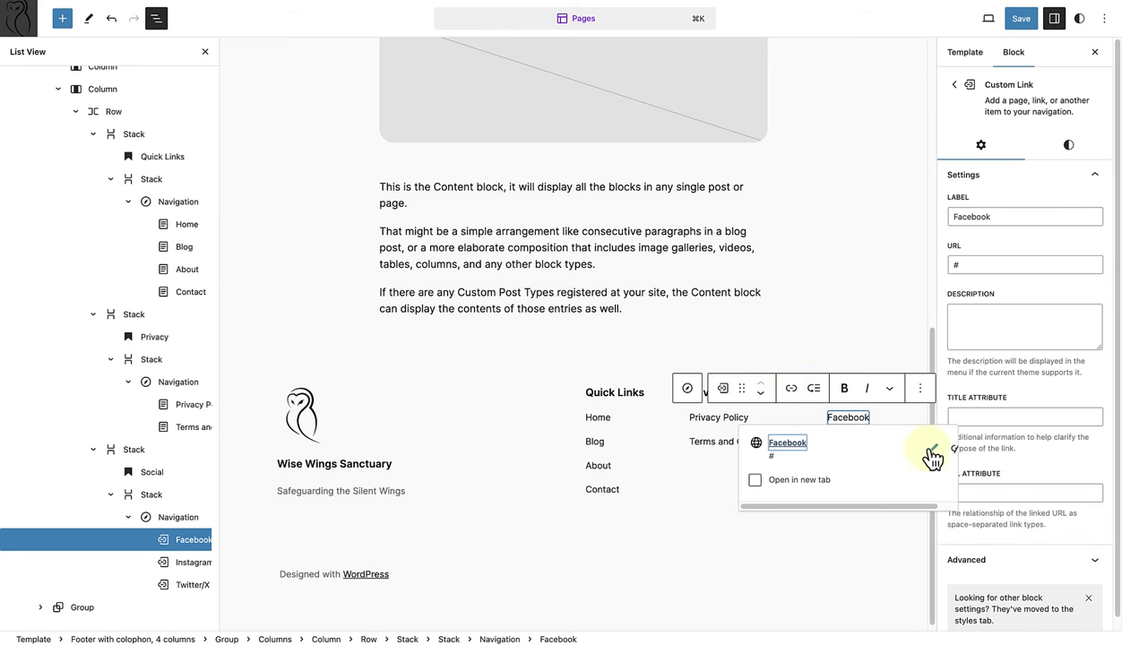
left_click(932, 453)
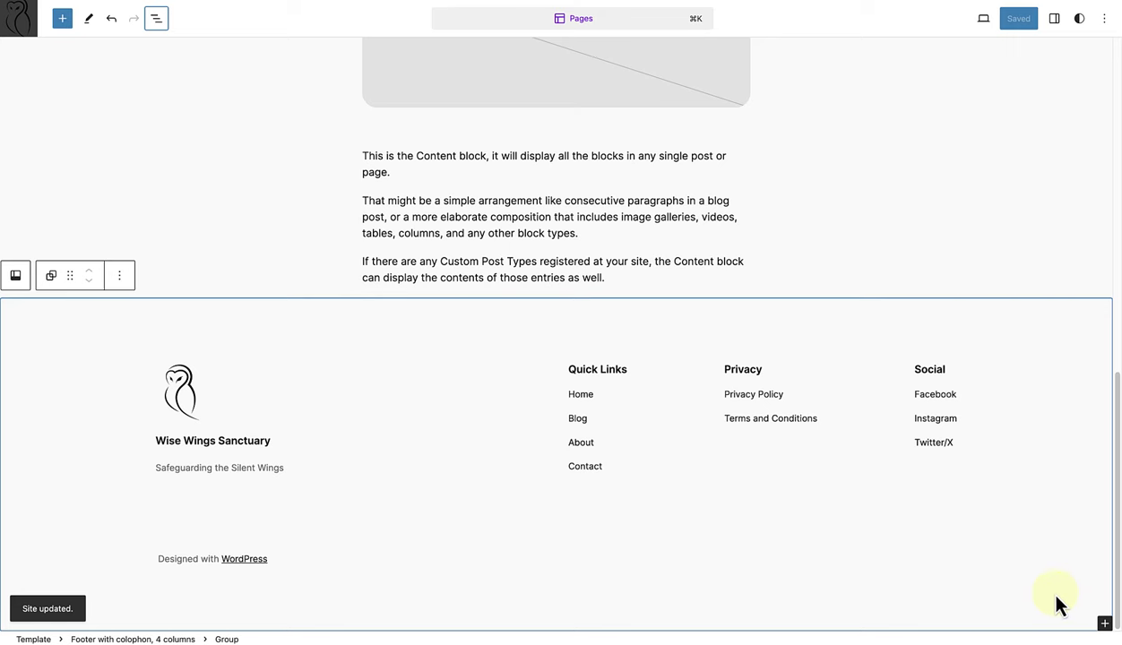
Return from the Pages template to the template list and open Page: 404 in the editor
left_click(19, 20)
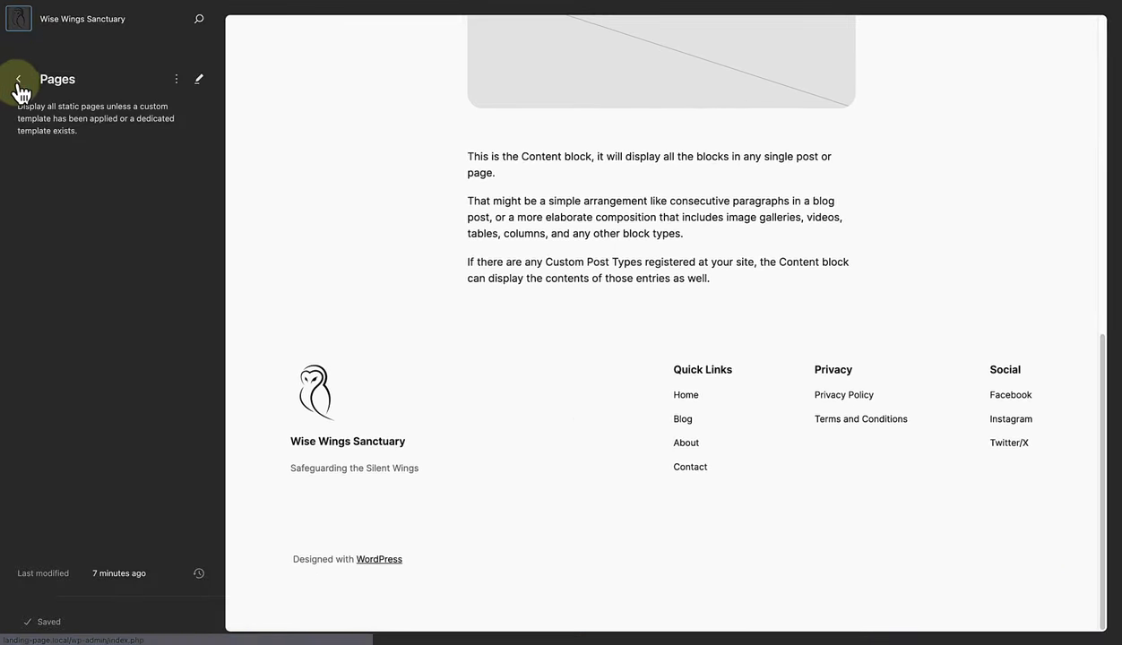
left_click(19, 81)
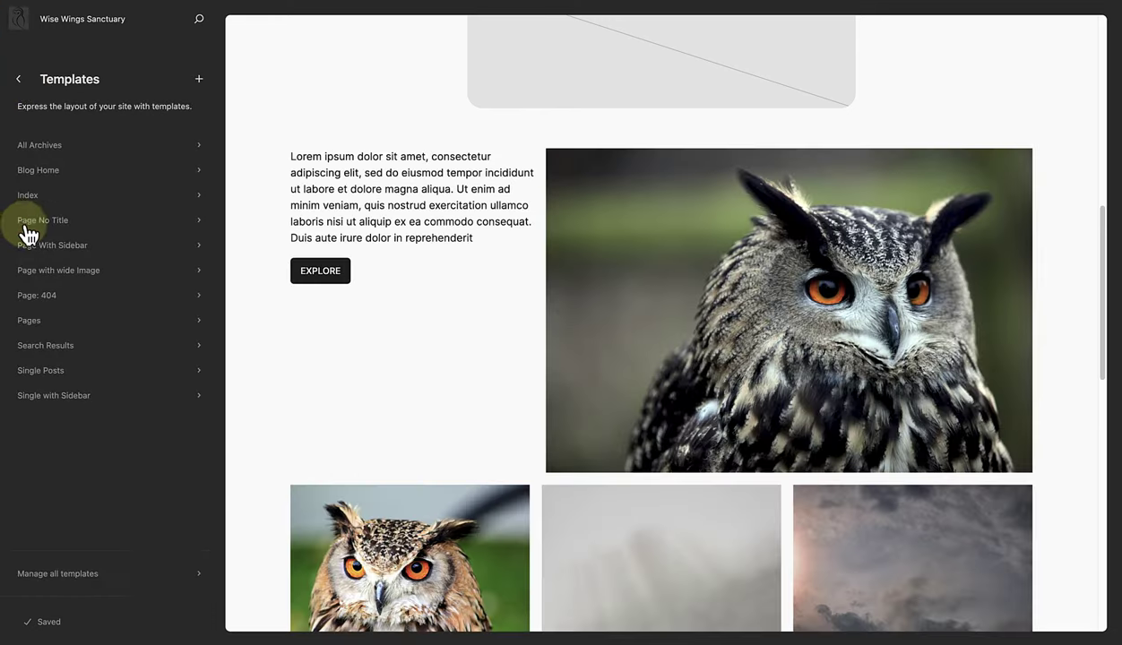
left_click(32, 298)
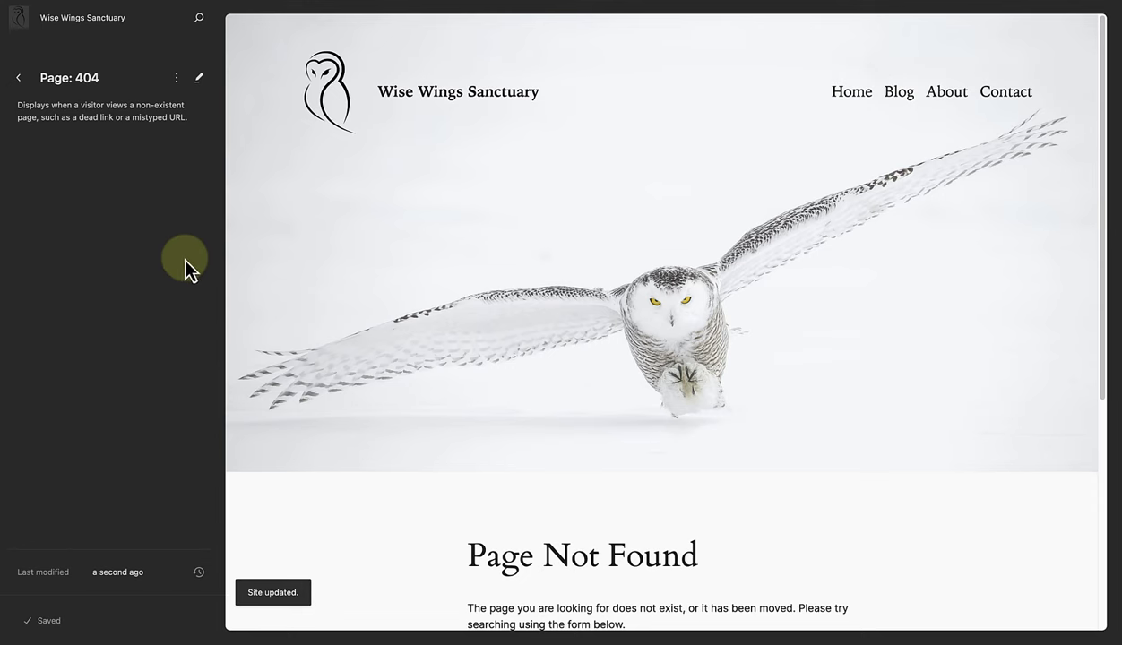
left_click(260, 247)
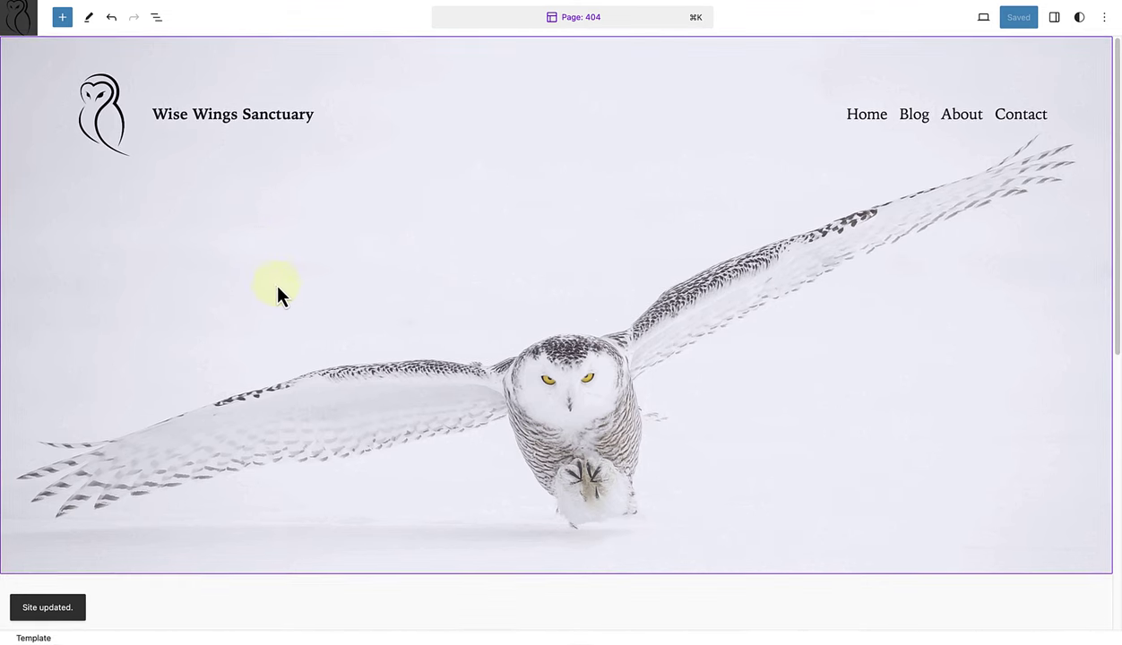
Review the Page: 404 template and the site's Contact page down to the footer
scroll(278, 296, "down", 10)
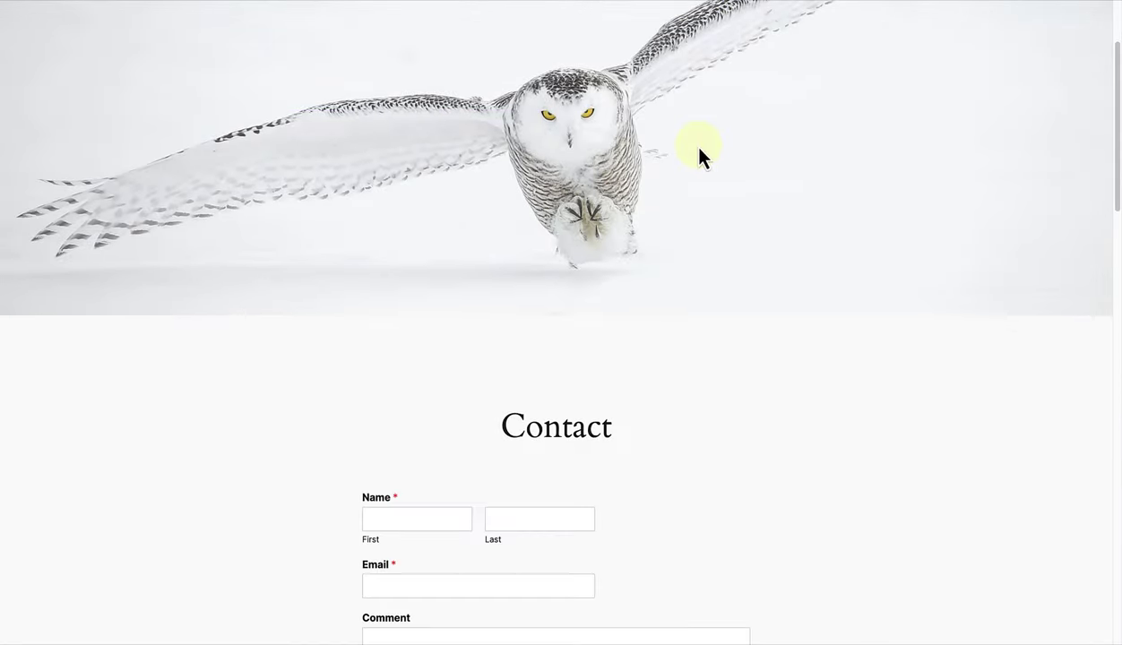
scroll(700, 151, "down", 12)
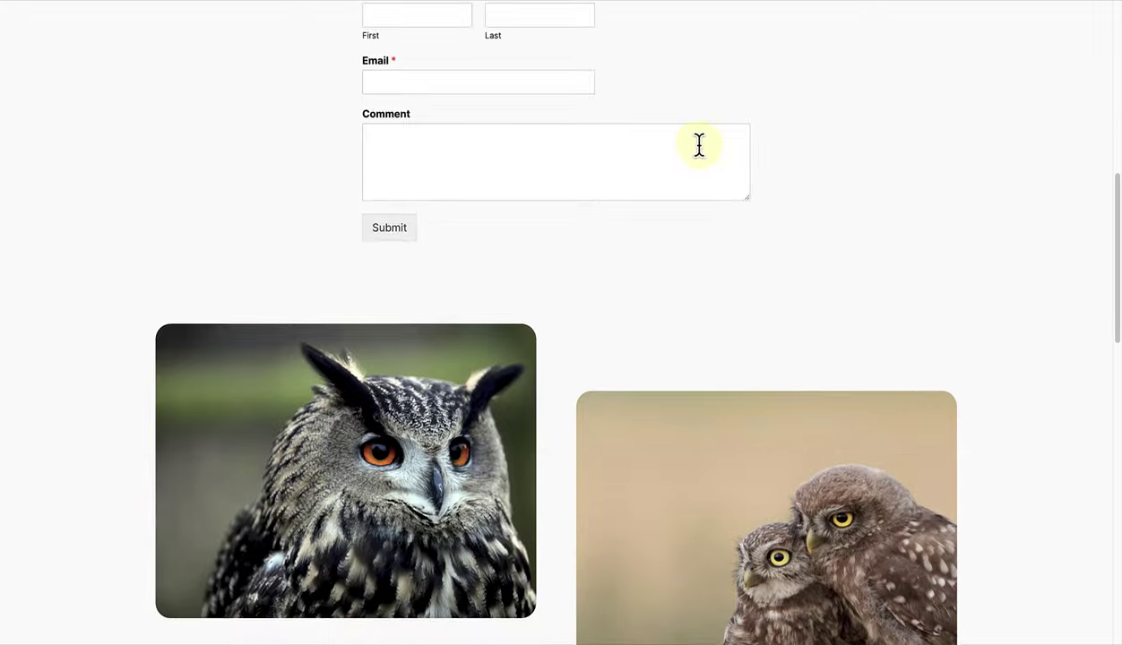
scroll(701, 156, "down", 10)
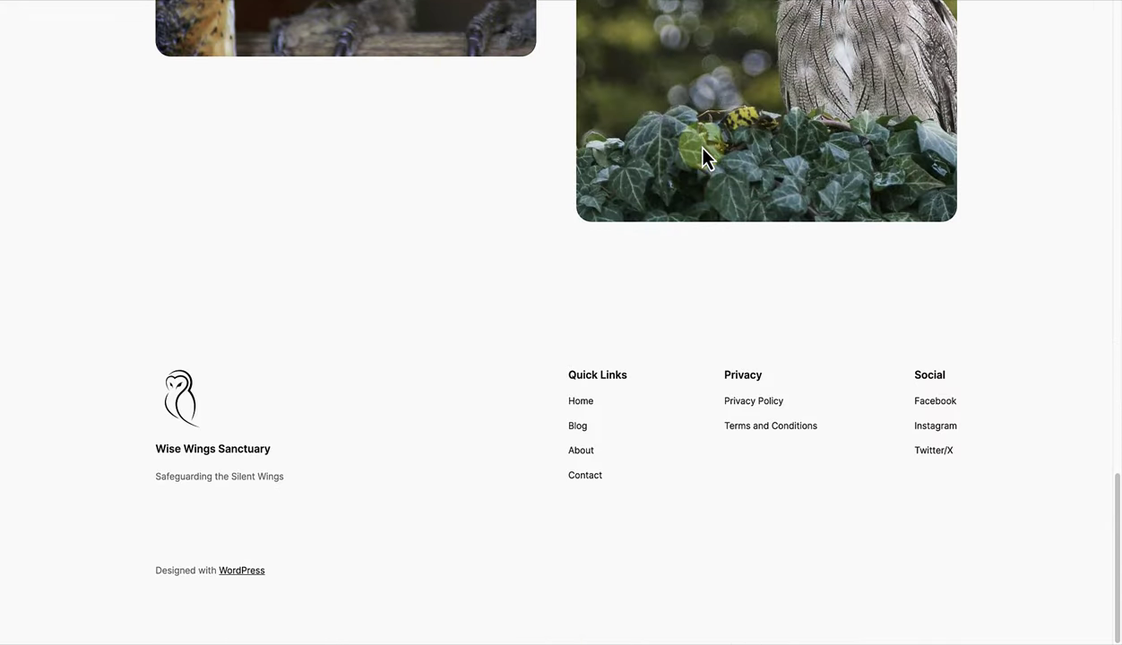